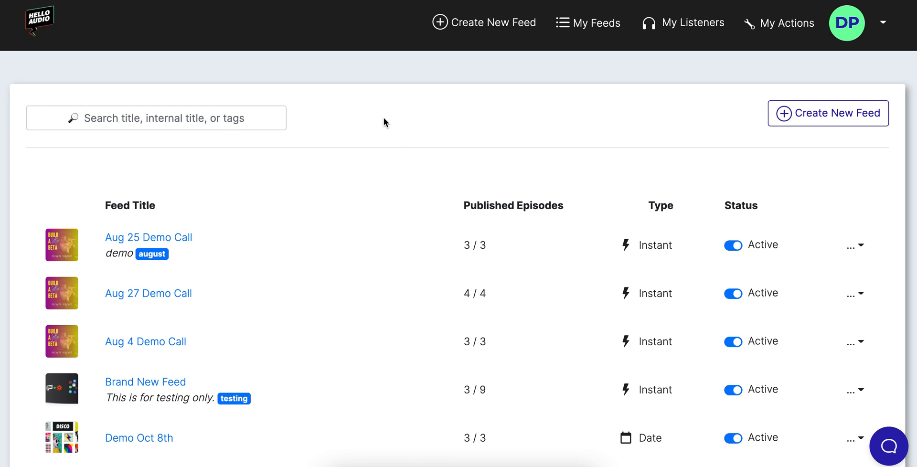
# Start a new feed from the Create New Feed button in the top bar.
pyautogui.click(791, 115)
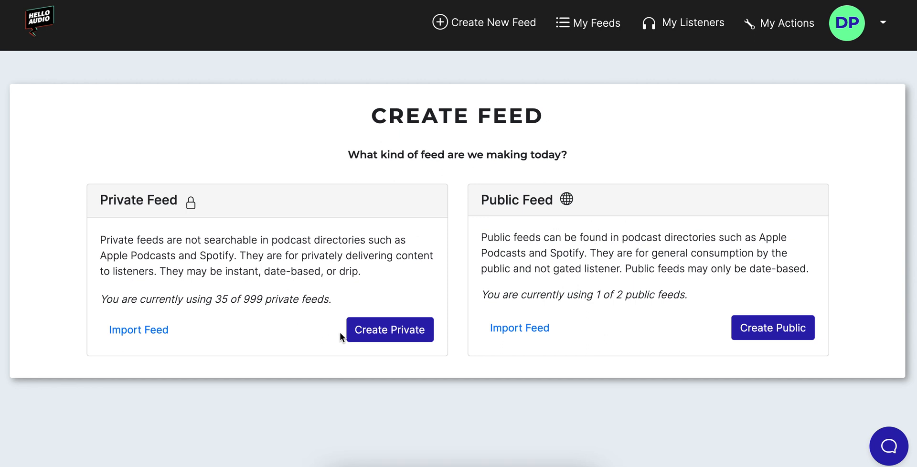
# Create a private feed titled 'Demo Feed' with the author's name and website helloaudio.fm.
pyautogui.click(373, 334)
pyautogui.click(309, 204)
pyautogui.write('Demo Feed')
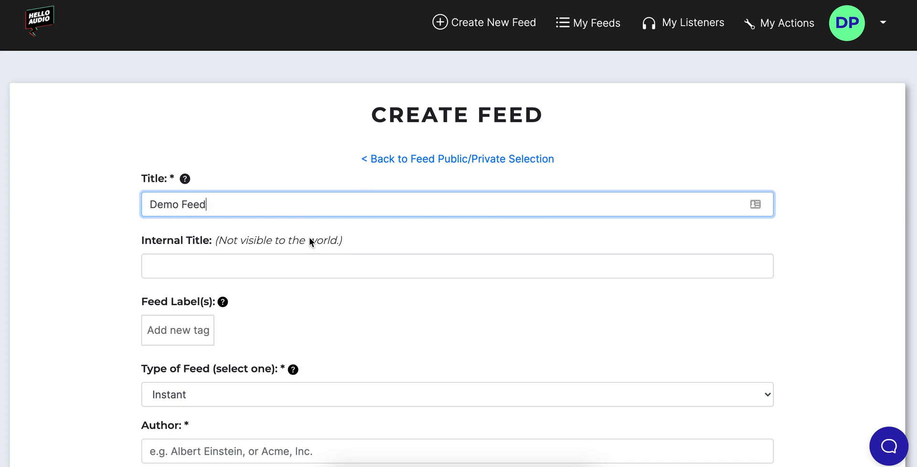
pyautogui.scroll(-3, 310, 238)
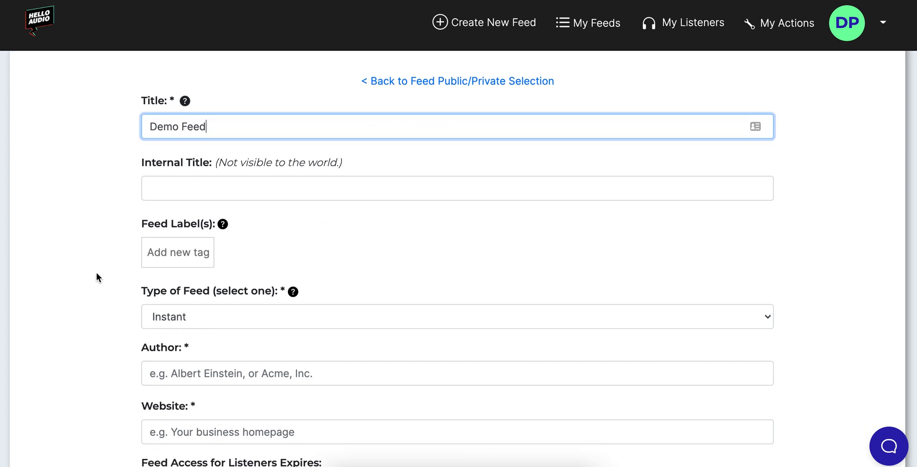
pyautogui.scroll(-5, 100, 291)
pyautogui.click(177, 253)
pyautogui.write('derek')
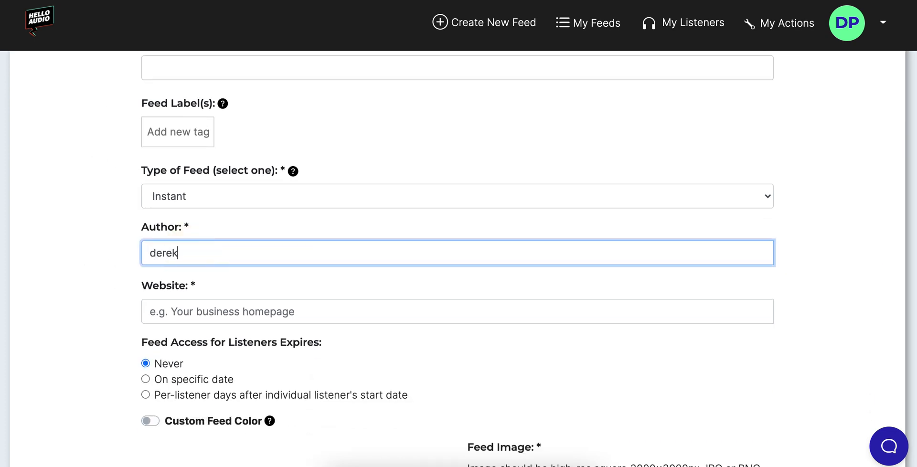
pyautogui.scroll(-1, 201, 268)
pyautogui.click(215, 295)
pyautogui.write('helloaudio.')
pyautogui.scroll(-5, 179, 314)
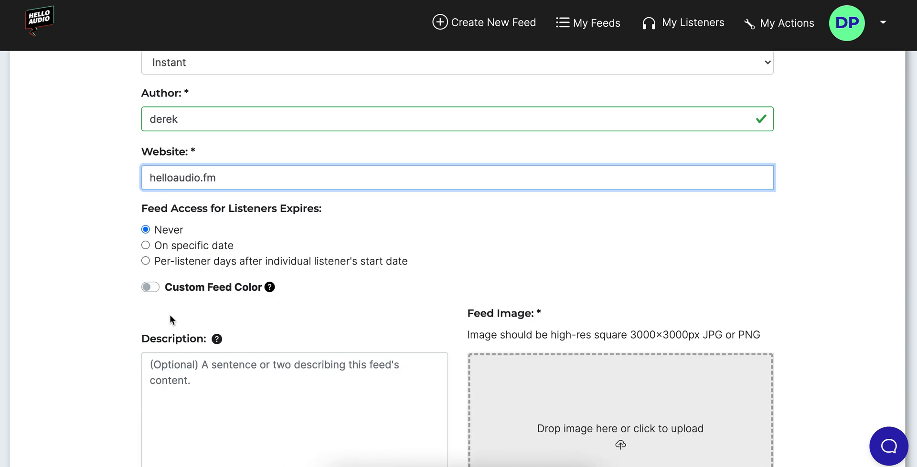
pyautogui.write('fm')
# Attach the DISCO cover image from Finder and save the feed.
pyautogui.press('super+Tab')
pyautogui.press('super+Tab')
pyautogui.press('super+Tab')
pyautogui.press('super+Tab')
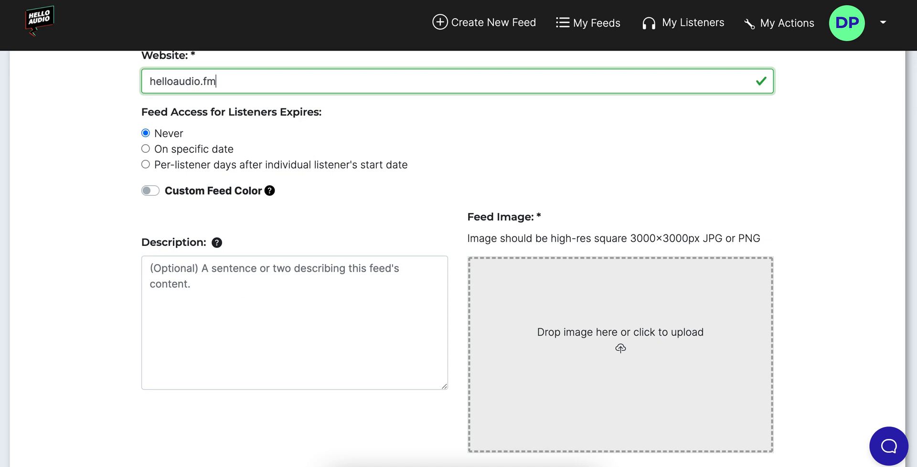
pyautogui.scroll(-1, 867, 313)
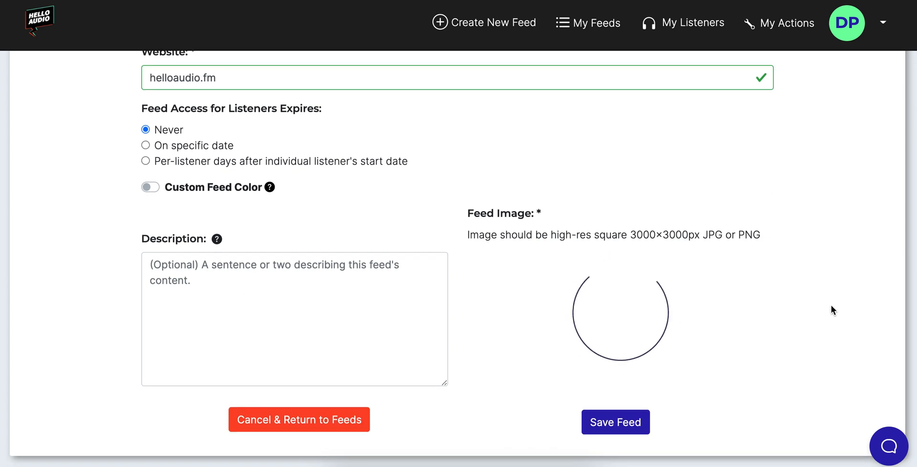
pyautogui.scroll(-2, 836, 330)
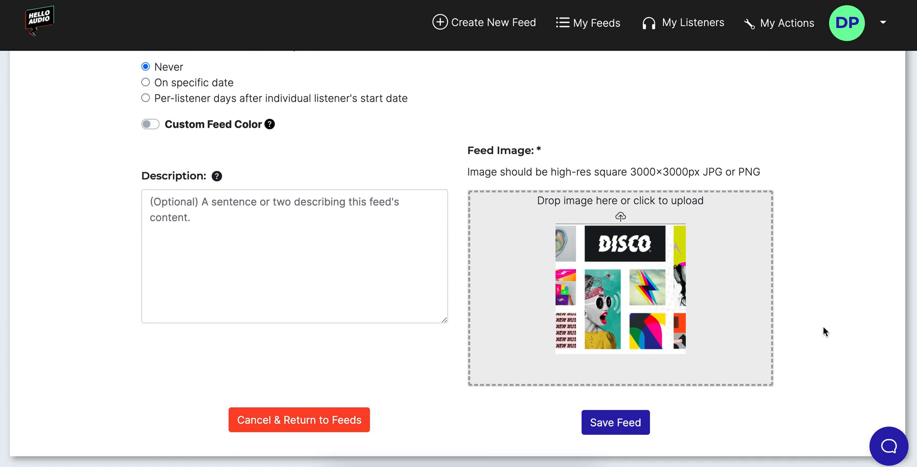
pyautogui.click(614, 424)
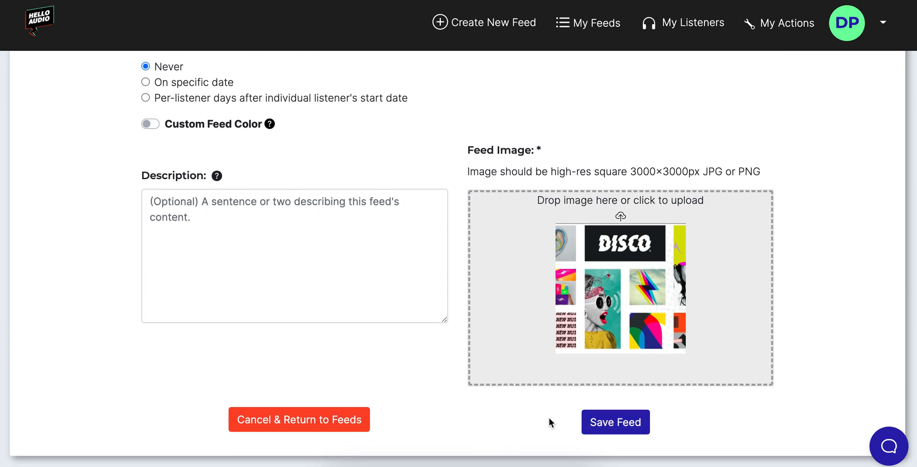
pyautogui.click(636, 423)
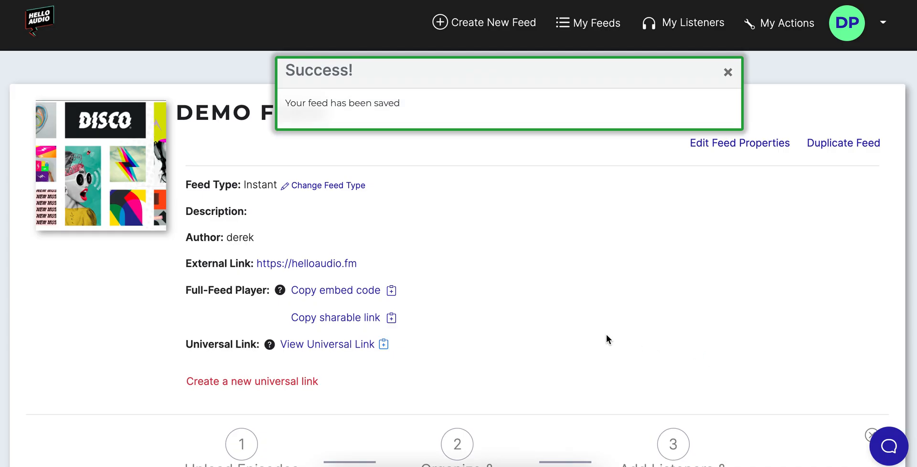
# Upload the three episode media files to Demo Feed's Episodes area.
pyautogui.scroll(-8, 150, 318)
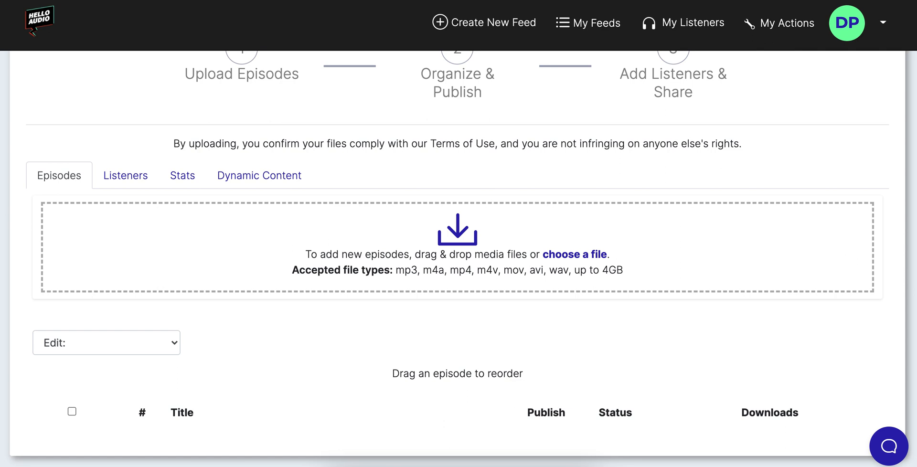
pyautogui.moveTo(463, 255); pyautogui.dragTo(400, 250)
pyautogui.scroll(-4, 420, 262)
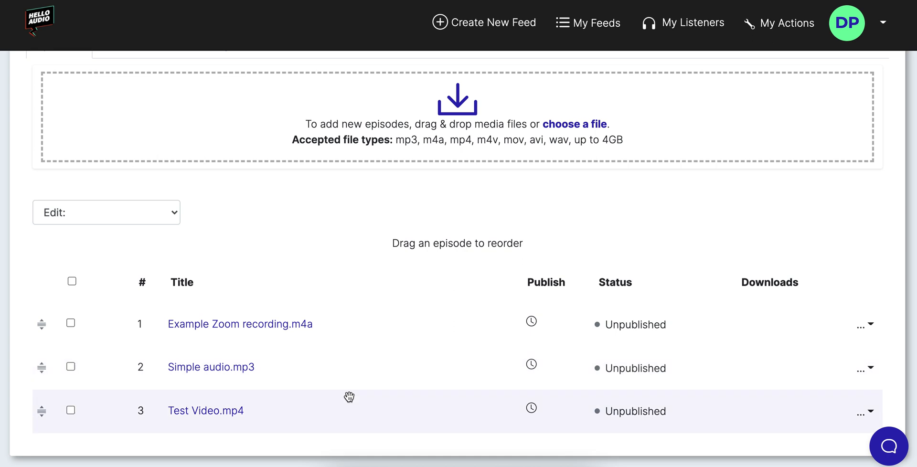
# Order episodes Test Video.mp4, Simple audio.mp3, Example Zoom recording.m4a, and open Test Video.mp4.
pyautogui.moveTo(344, 409); pyautogui.dragTo(351, 328)
pyautogui.moveTo(348, 369); pyautogui.dragTo(351, 412)
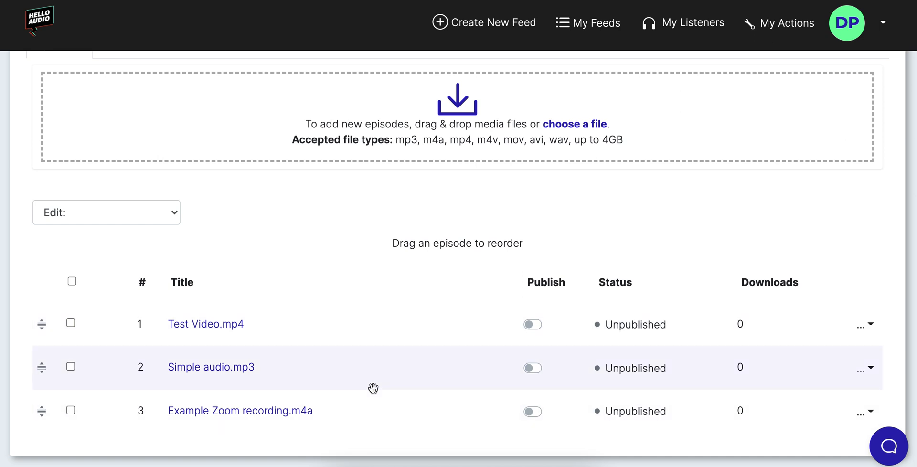
pyautogui.click(226, 330)
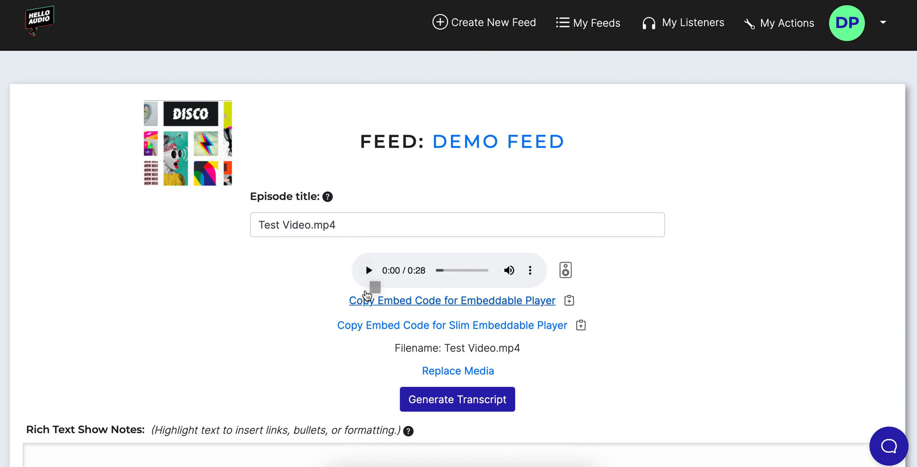
# Rename the episode title to 'Welcome Episode'.
pyautogui.rightClick(368, 271)
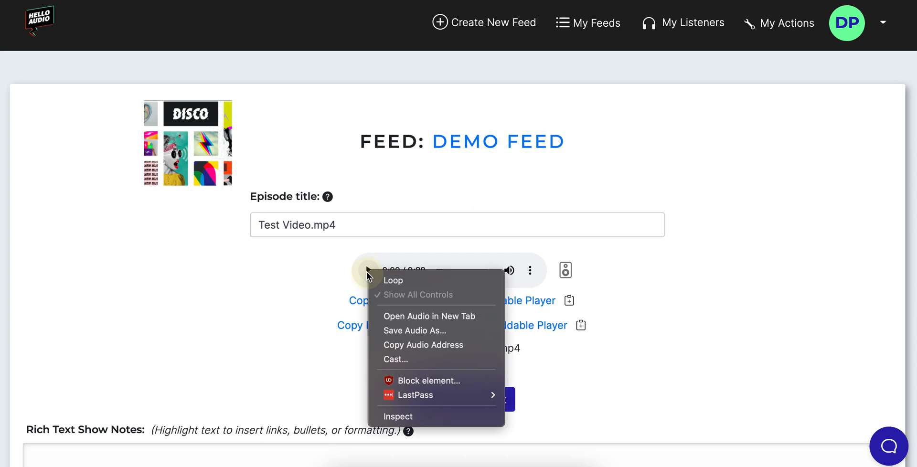
pyautogui.click(281, 307)
pyautogui.moveTo(367, 225); pyautogui.dragTo(150, 225)
pyautogui.write('WElcome Episode')
pyautogui.click(167, 321)
# Start generating a transcript of the episode.
pyautogui.scroll(-2, 189, 327)
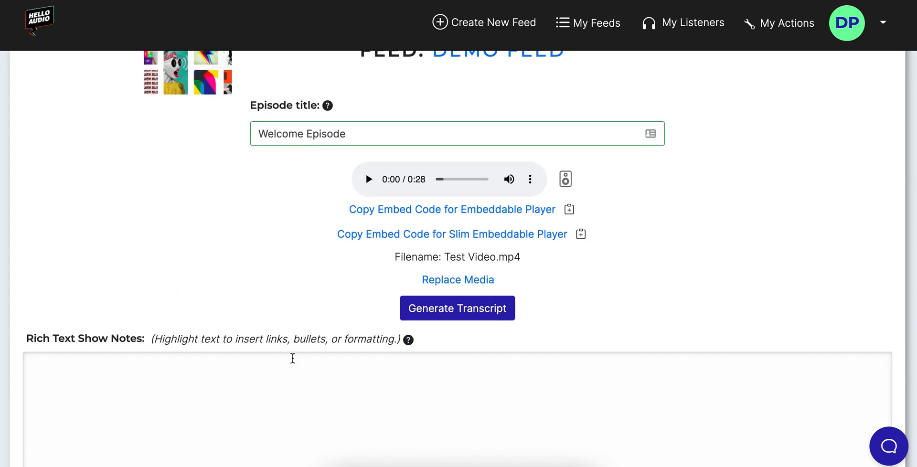
pyautogui.scroll(1, 298, 354)
pyautogui.scroll(-2, 289, 357)
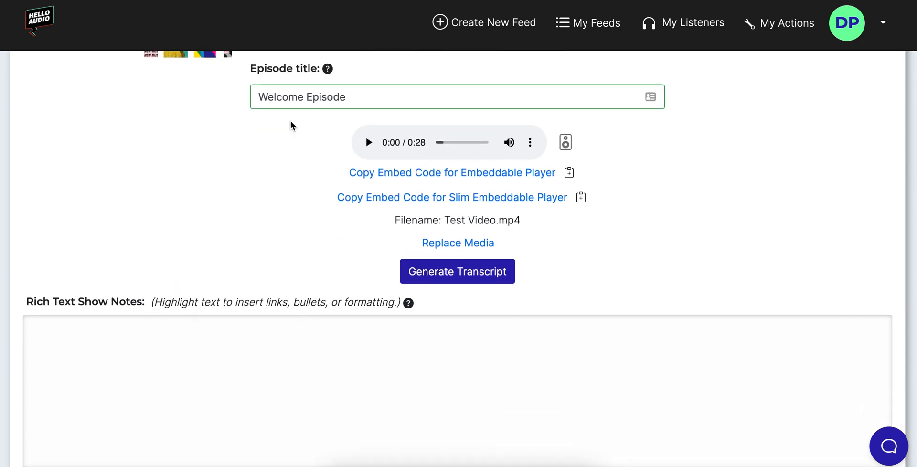
pyautogui.scroll(-1, 291, 342)
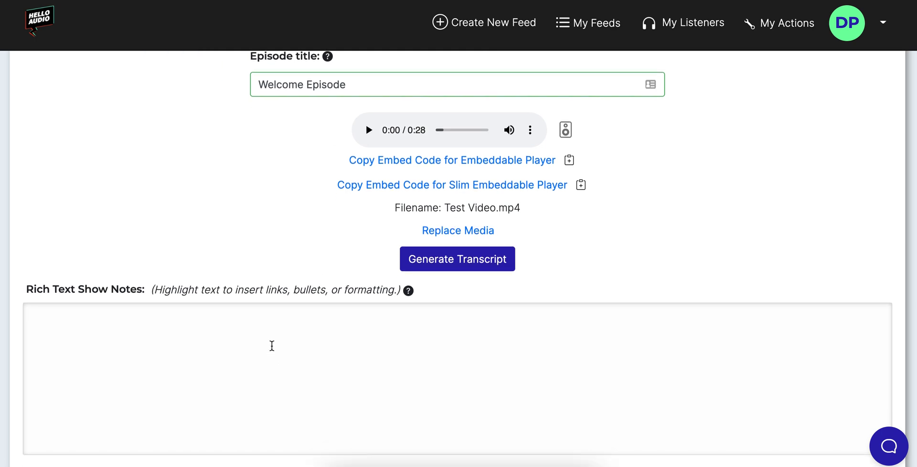
pyautogui.click(476, 260)
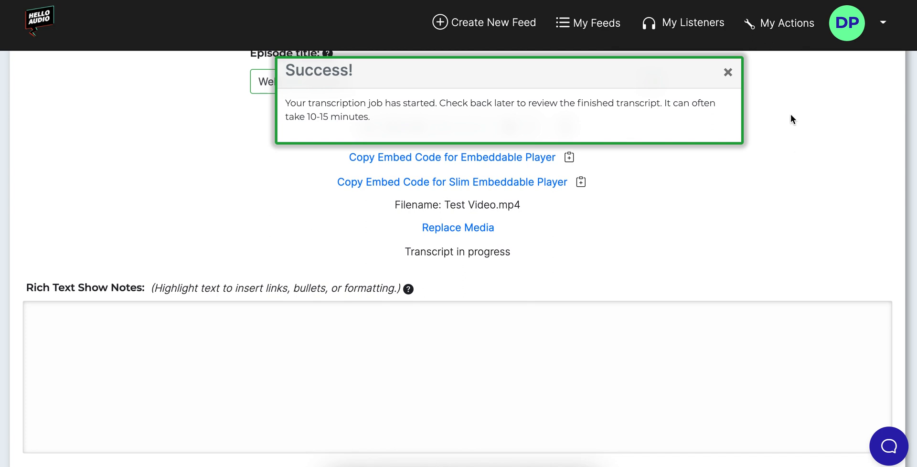
pyautogui.click(727, 74)
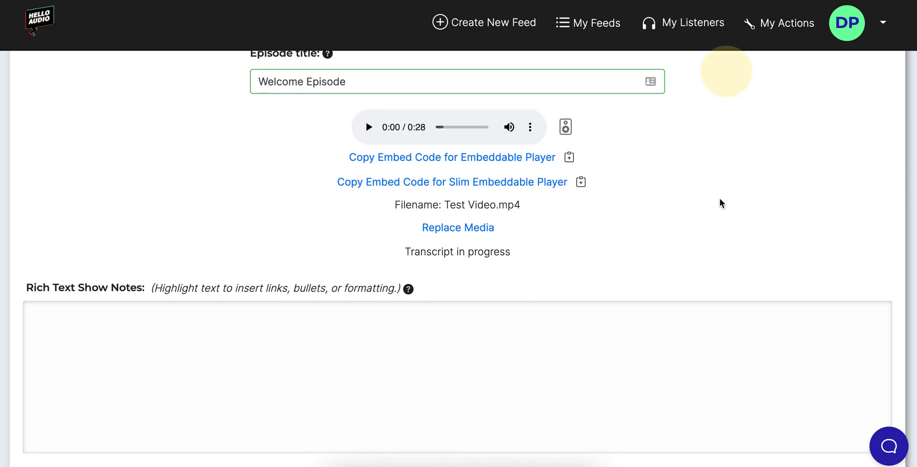
# Remaster the episode audio with Dolby.
pyautogui.scroll(1, 557, 205)
pyautogui.scroll(1, 713, 299)
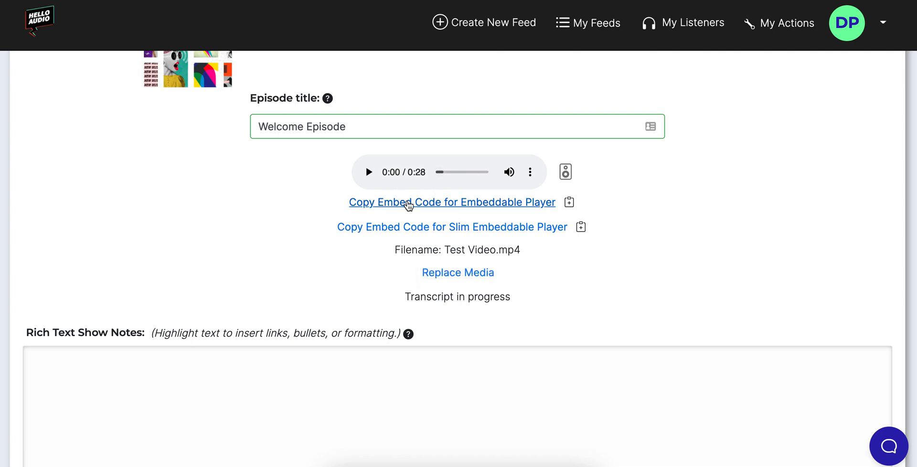
pyautogui.scroll(1, 170, 201)
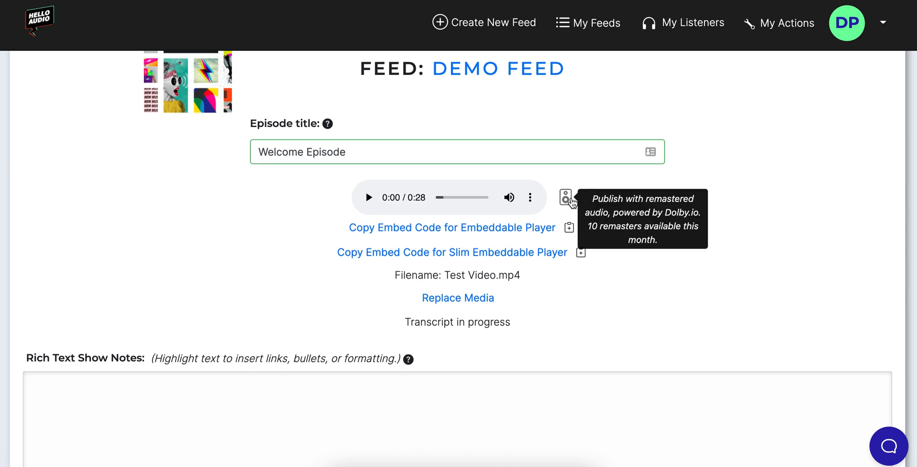
pyautogui.click(565, 199)
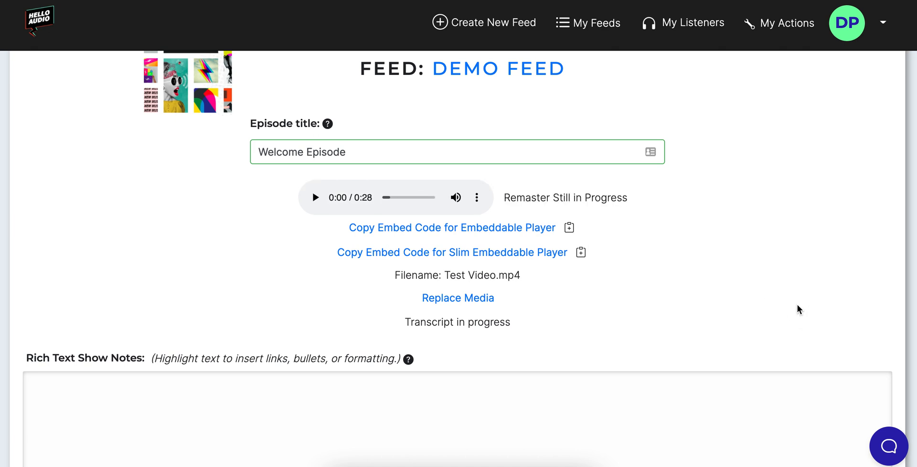
# Start editing the episode's universal footer text.
pyautogui.scroll(-1, 807, 315)
pyautogui.scroll(-1, 778, 323)
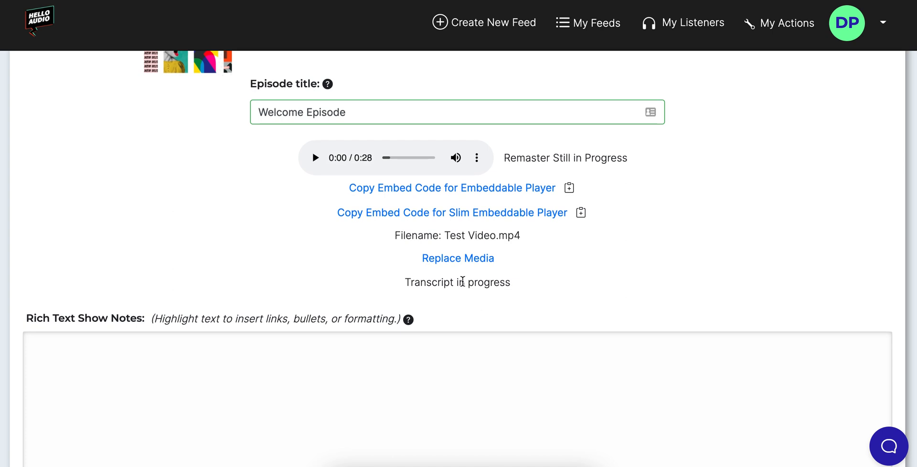
pyautogui.scroll(-1, 587, 317)
pyautogui.scroll(-8, 616, 304)
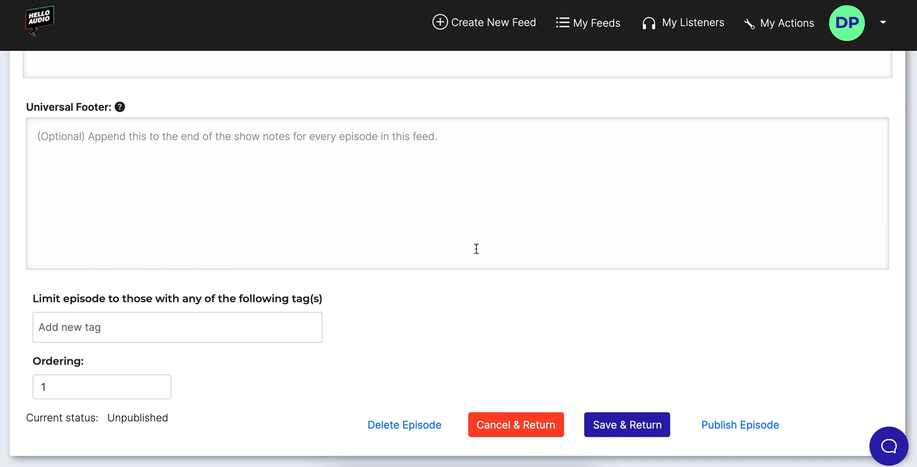
pyautogui.click(349, 185)
# Publish the Welcome Episode to the feed.
pyautogui.scroll(3, 348, 185)
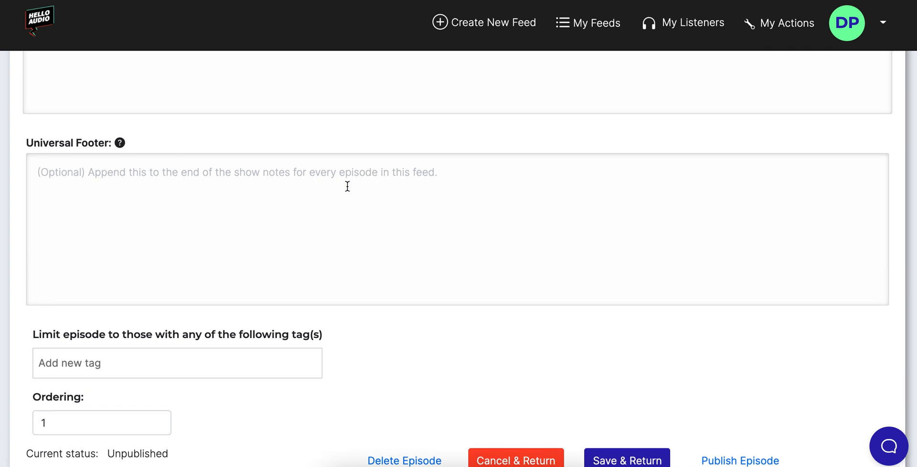
pyautogui.scroll(1, 123, 283)
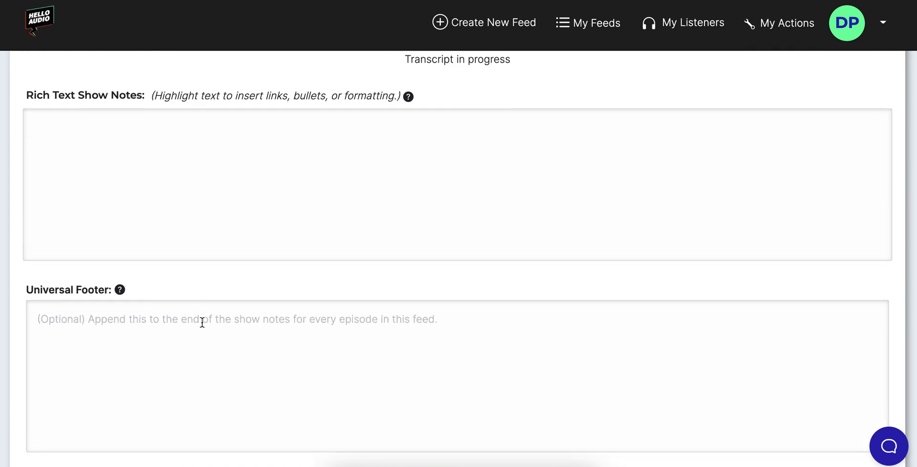
pyautogui.scroll(-1, 327, 317)
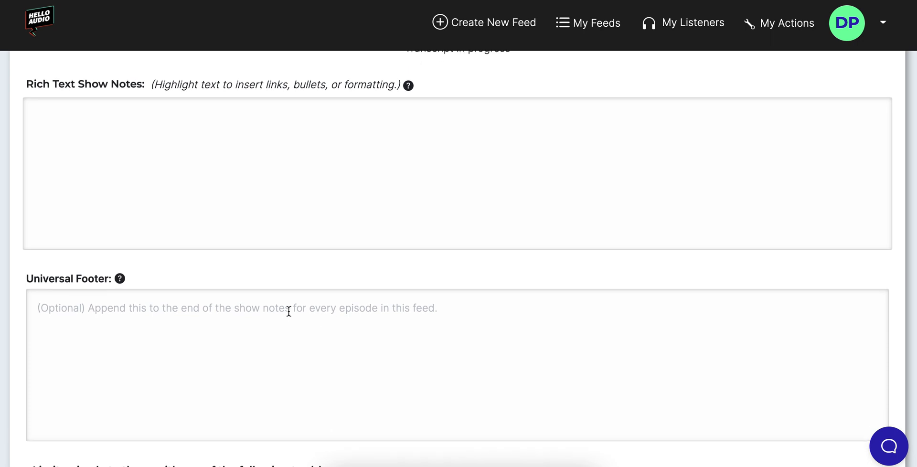
pyautogui.scroll(-1, 293, 309)
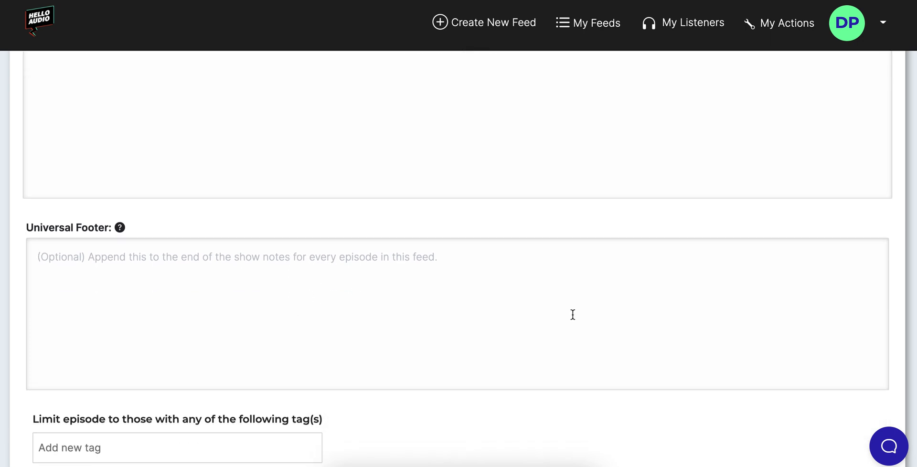
pyautogui.scroll(-3, 571, 314)
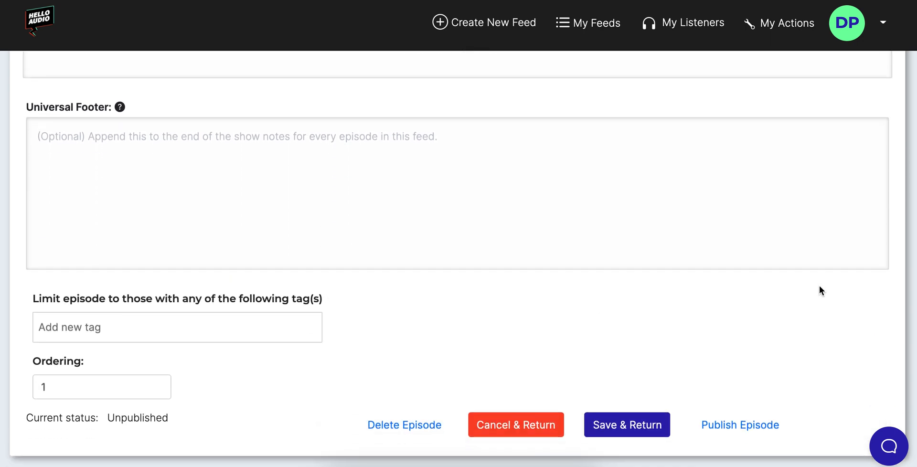
pyautogui.click(743, 430)
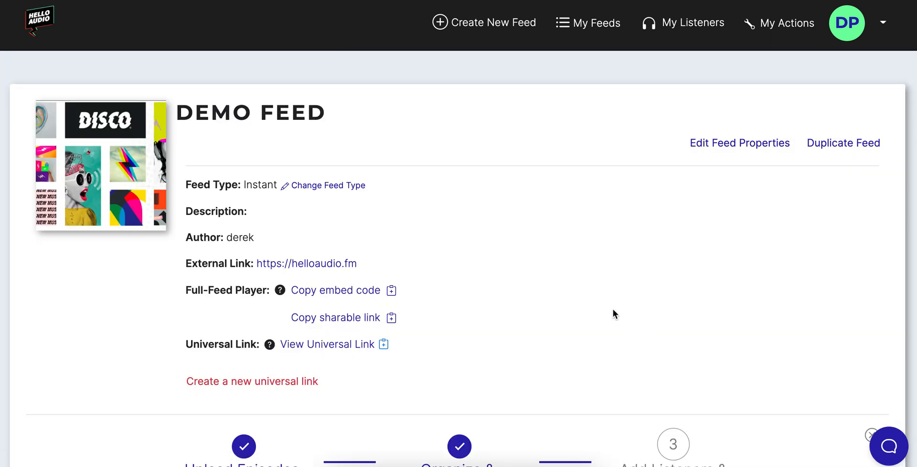
# Move Simple audio.mp3 below Example Zoom recording.m4a at the bottom of the episodes.
pyautogui.scroll(-5, 613, 313)
pyautogui.scroll(-5, 612, 311)
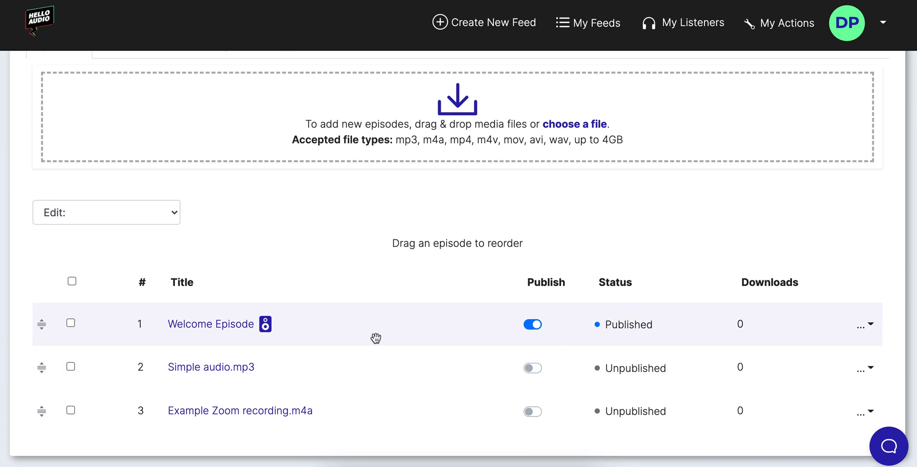
pyautogui.moveTo(264, 324)
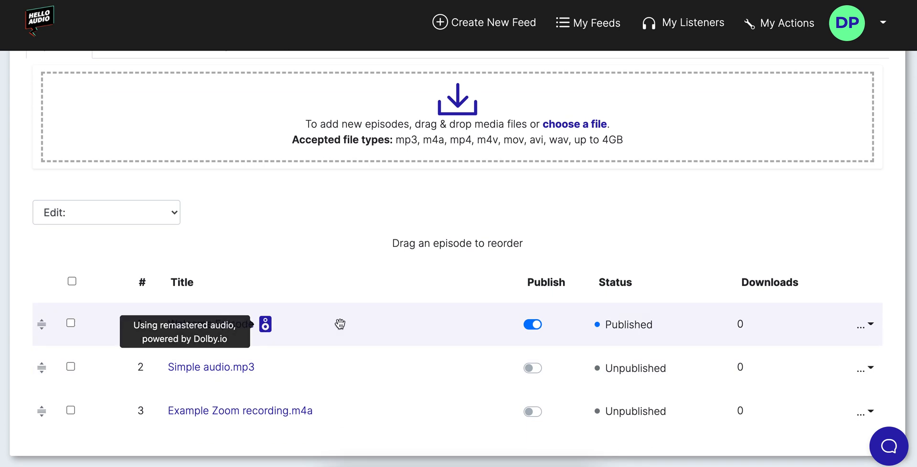
pyautogui.moveTo(445, 370); pyautogui.dragTo(448, 414)
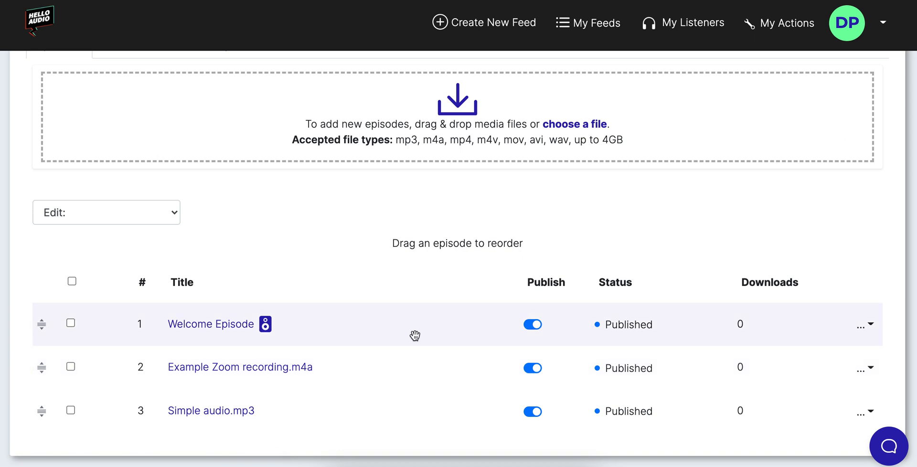
# Check all three episodes are published and go to the feed's Listeners settings.
pyautogui.scroll(1, 415, 336)
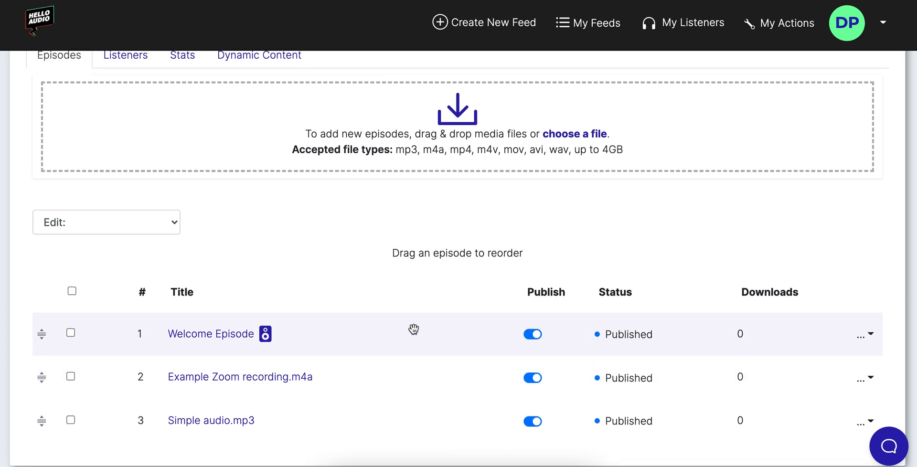
pyautogui.scroll(-1, 414, 329)
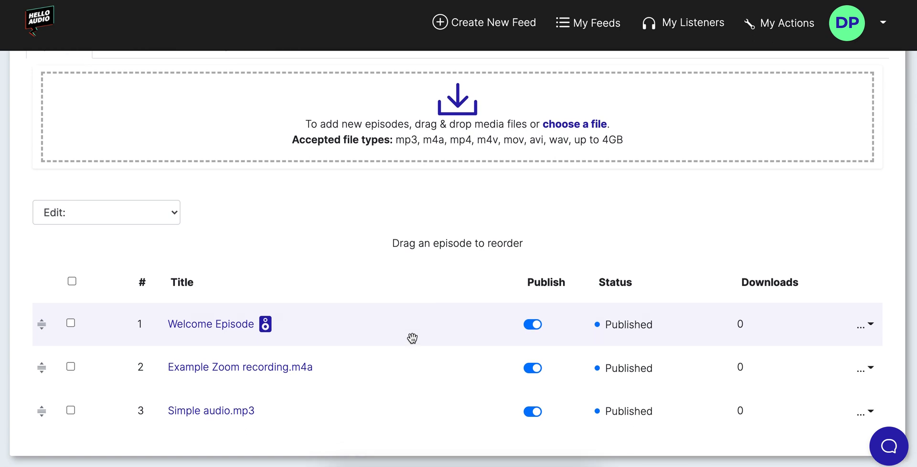
pyautogui.scroll(3, 420, 336)
pyautogui.click(116, 177)
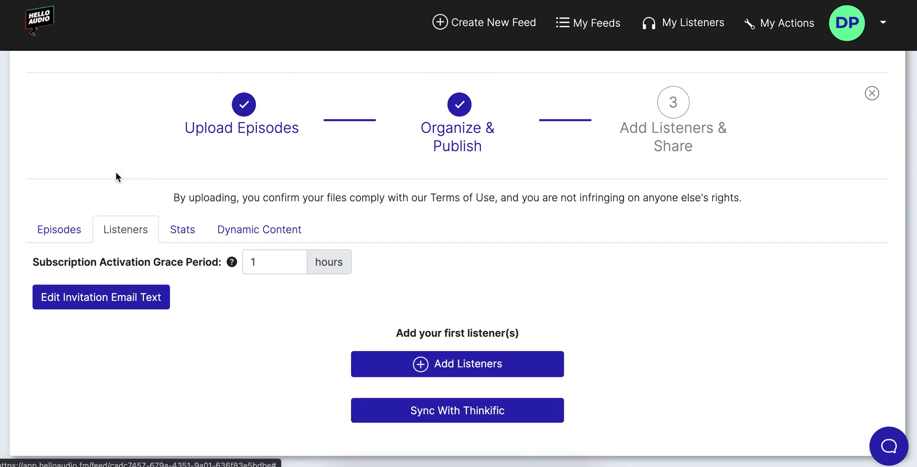
# Add a listener to Demo Feed by entering their e-mail address.
pyautogui.click(465, 366)
pyautogui.click(388, 99)
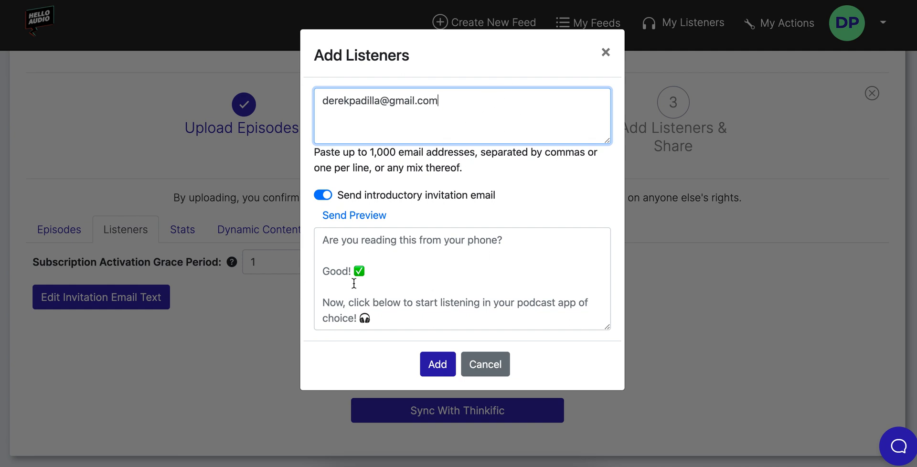
# Set the invitation message to 'Here's the private podcast! Hope you enjoy :)' and send it.
pyautogui.click(389, 251)
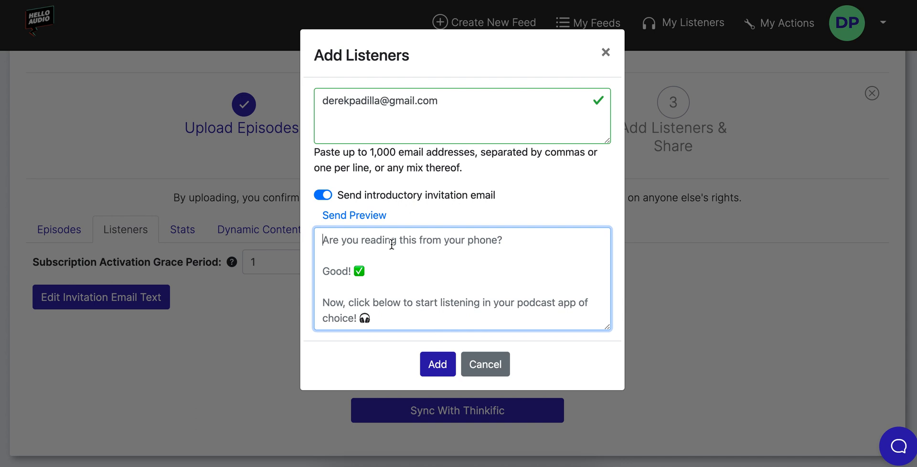
pyautogui.write("Here's the pric")
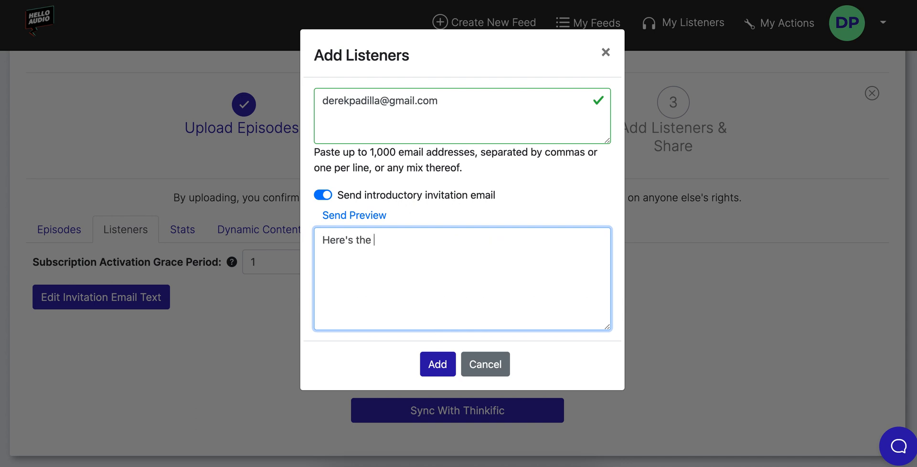
pyautogui.press('BackSpace')
pyautogui.write('vate podcaset')
pyautogui.press('BackSpace')
pyautogui.press('BackSpace')
pyautogui.press('BackSpace')
pyautogui.write('st! Hope ')
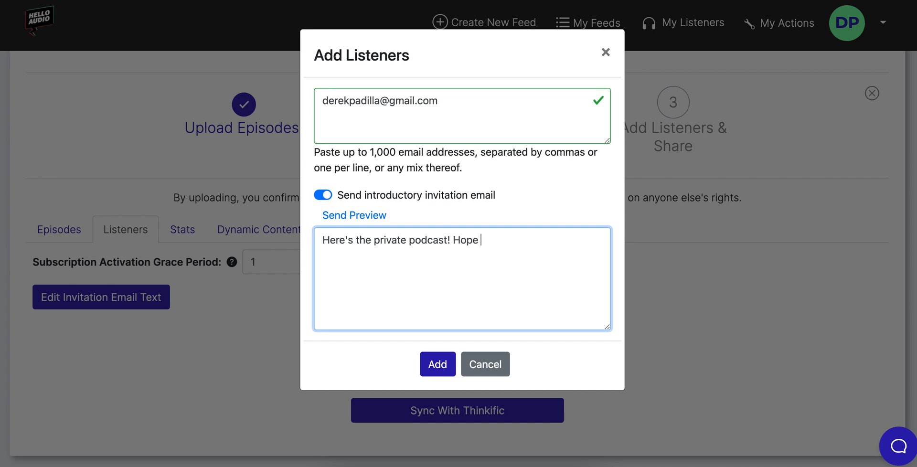
pyautogui.write('you enjoy  :)')
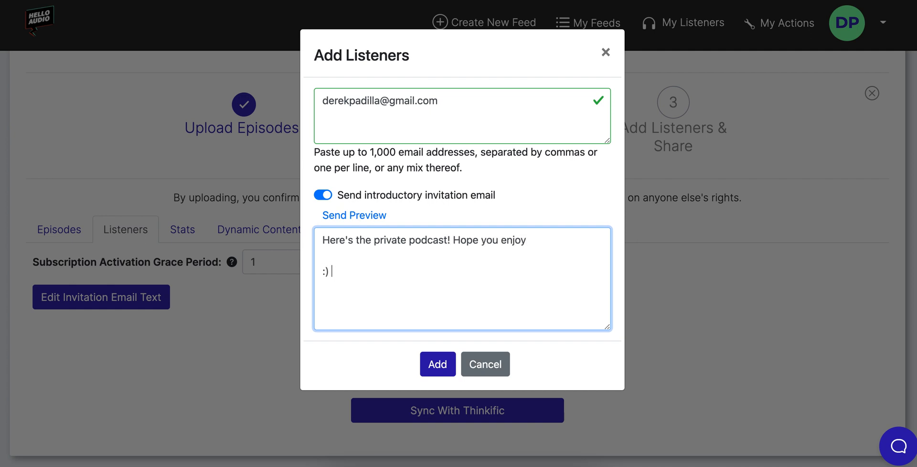
pyautogui.click(436, 375)
pyautogui.click(443, 411)
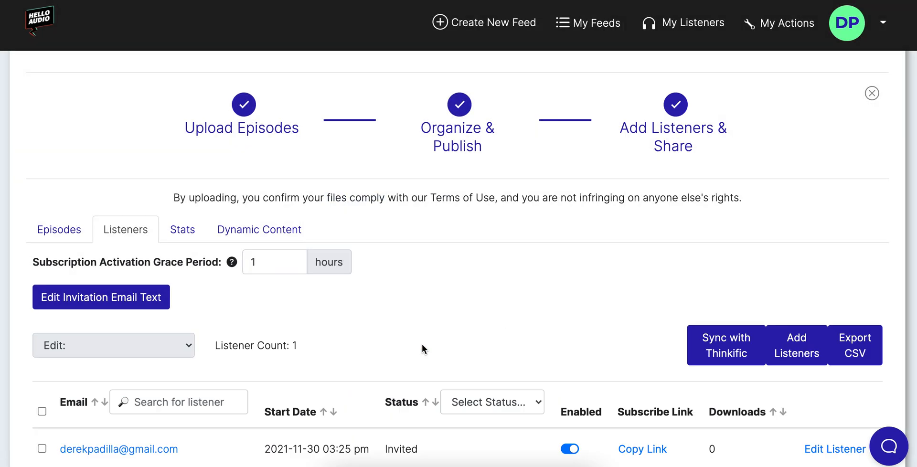
pyautogui.scroll(-3, 423, 345)
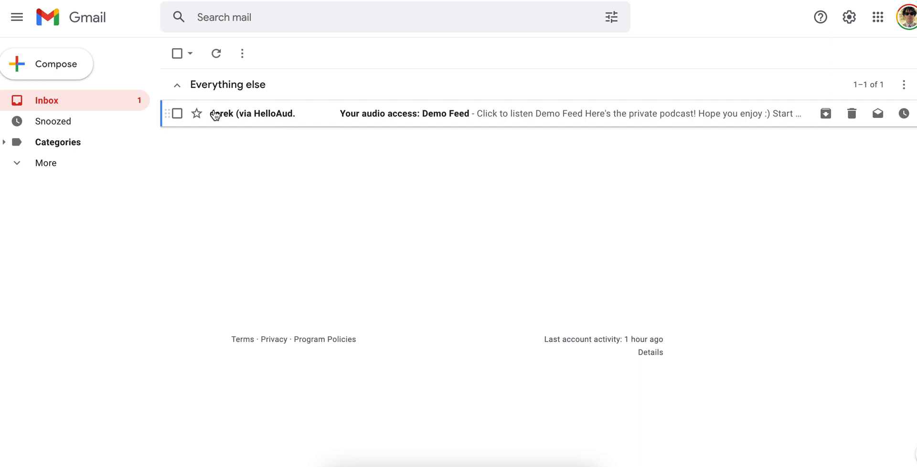
# Open the HelloAudio 'Your audio access: Demo Feed' e-mail and highlight its personal message.
pyautogui.moveTo(248, 122)
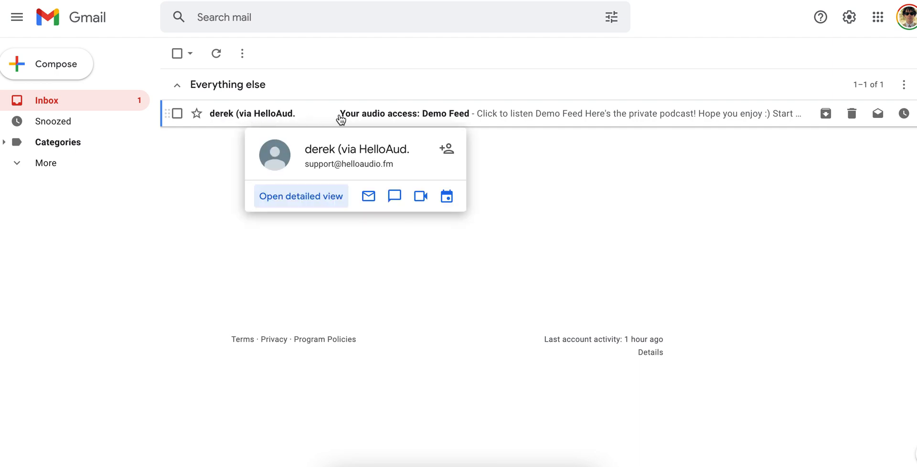
pyautogui.click(453, 115)
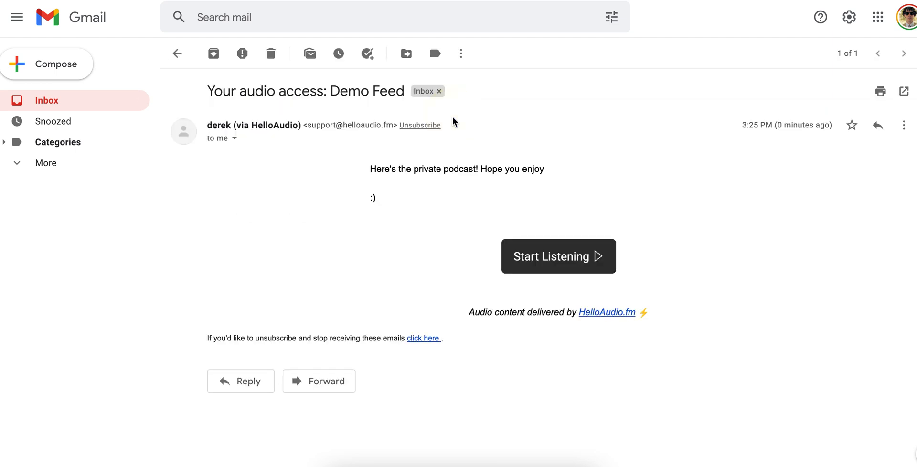
pyautogui.moveTo(578, 168); pyautogui.dragTo(733, 171)
pyautogui.click(732, 171)
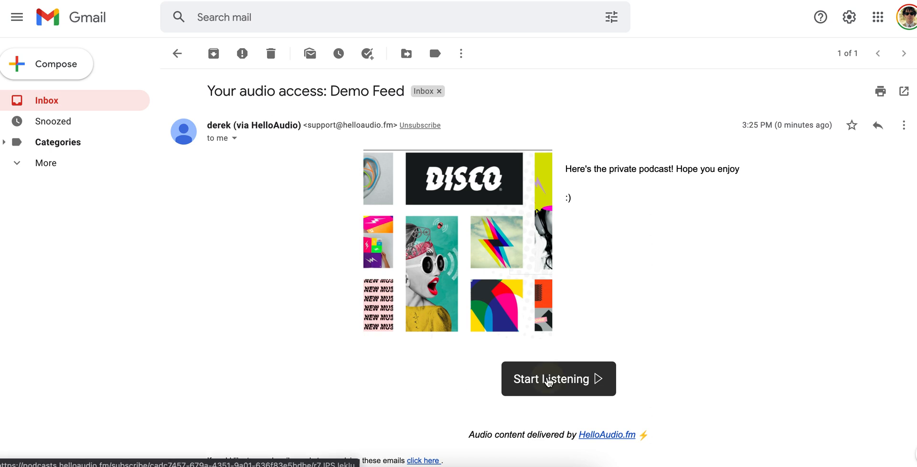
# Follow the invitation's link to the Demo Feed subscribe page and try the Overcast and Podcast Addict options.
pyautogui.click(549, 380)
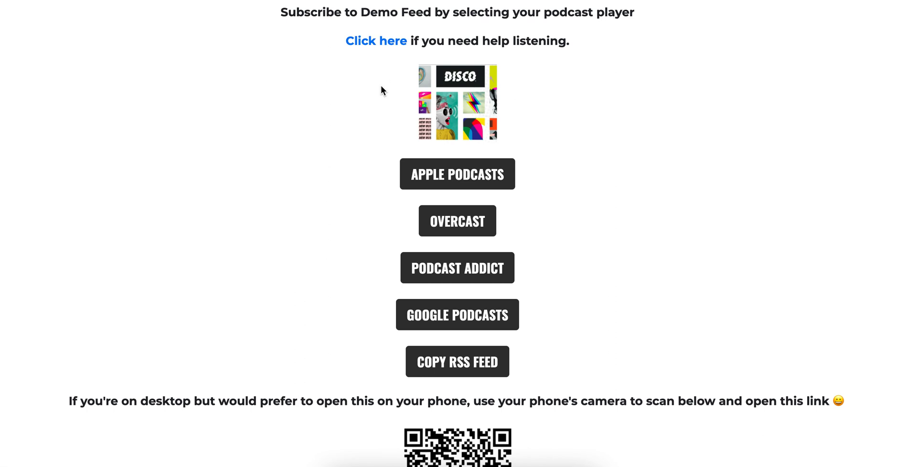
pyautogui.scroll(-1, 363, 136)
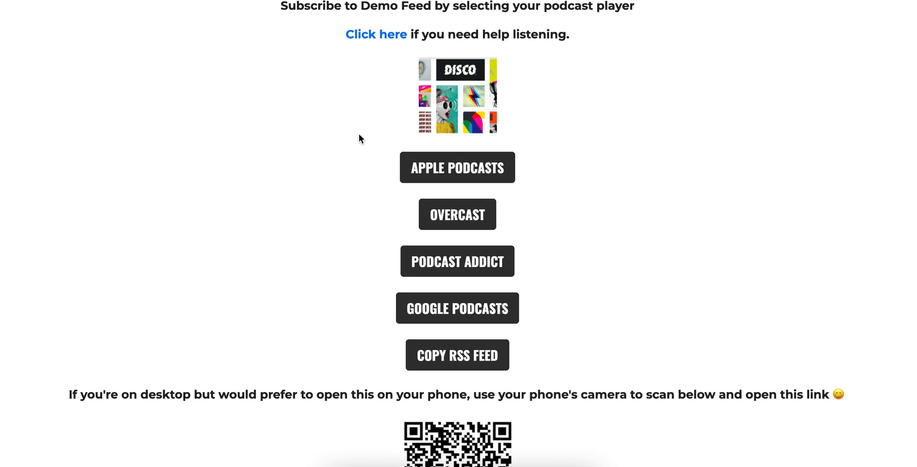
pyautogui.scroll(1, 359, 139)
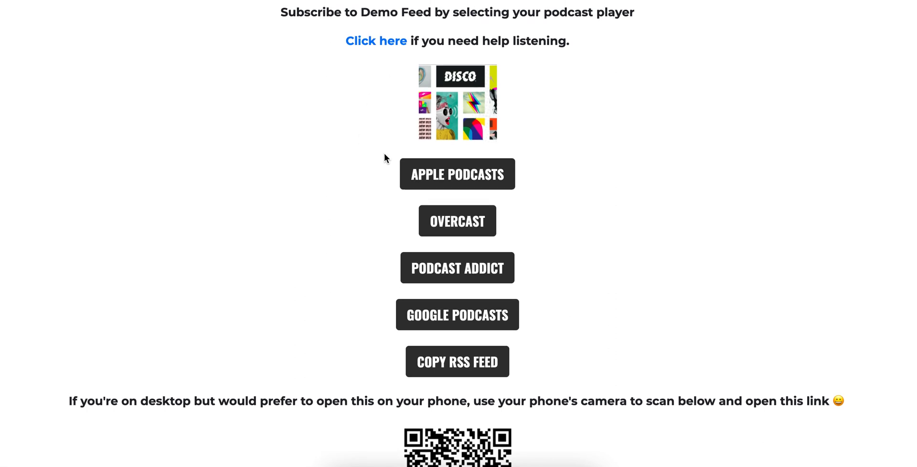
pyautogui.click(451, 227)
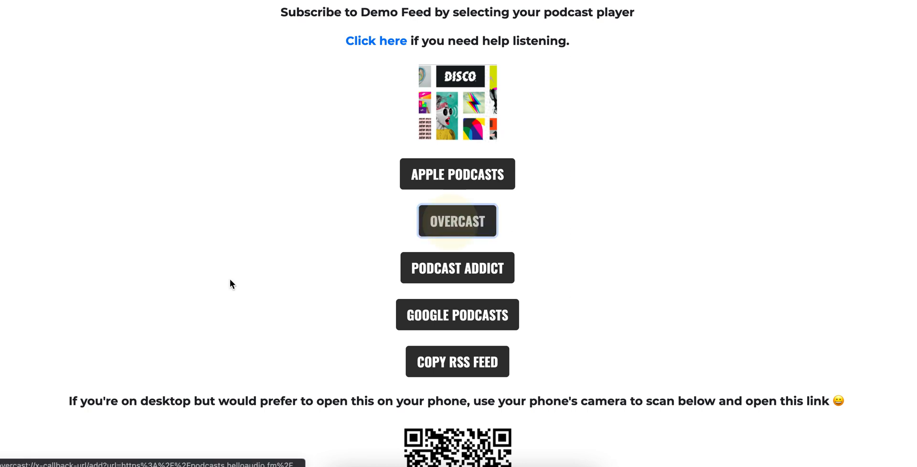
pyautogui.click(428, 270)
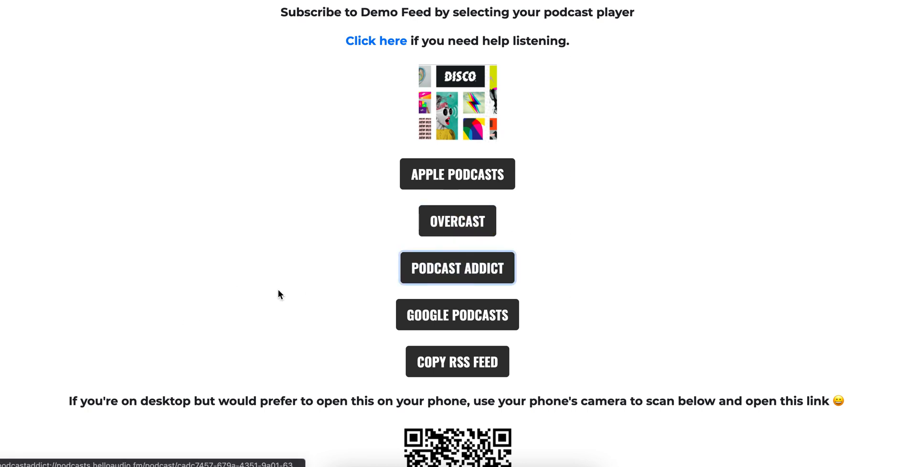
pyautogui.scroll(-3, 294, 291)
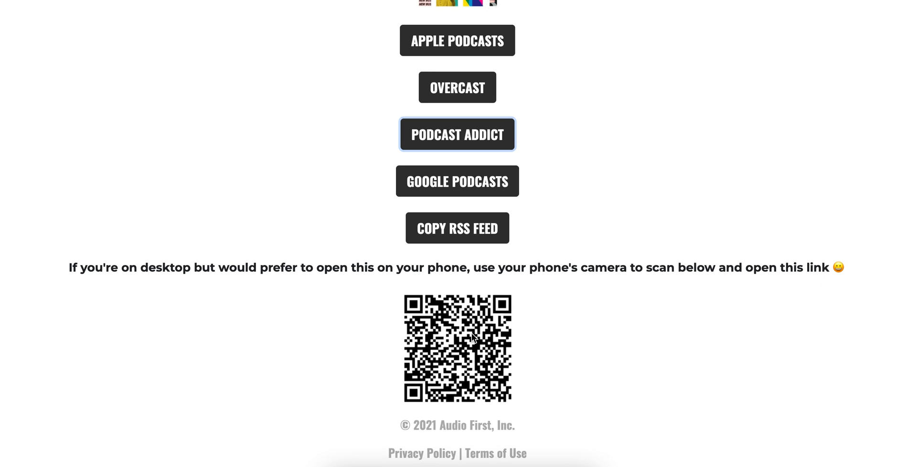
pyautogui.scroll(2, 447, 334)
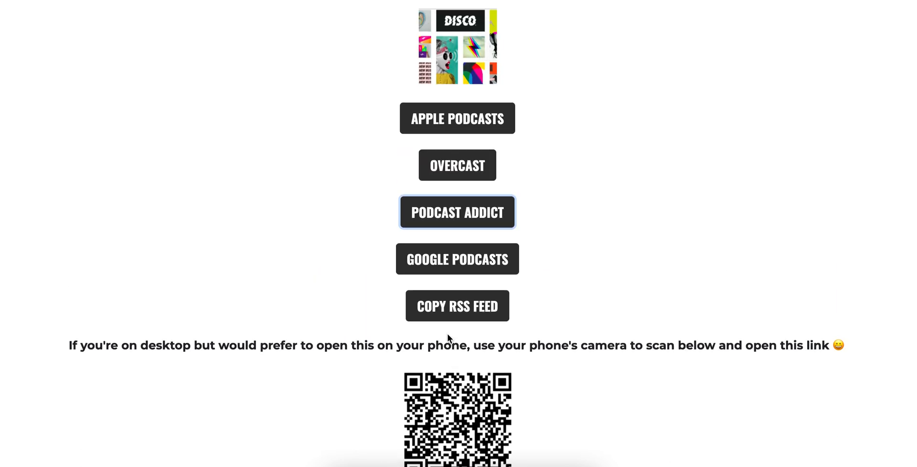
pyautogui.scroll(1, 409, 340)
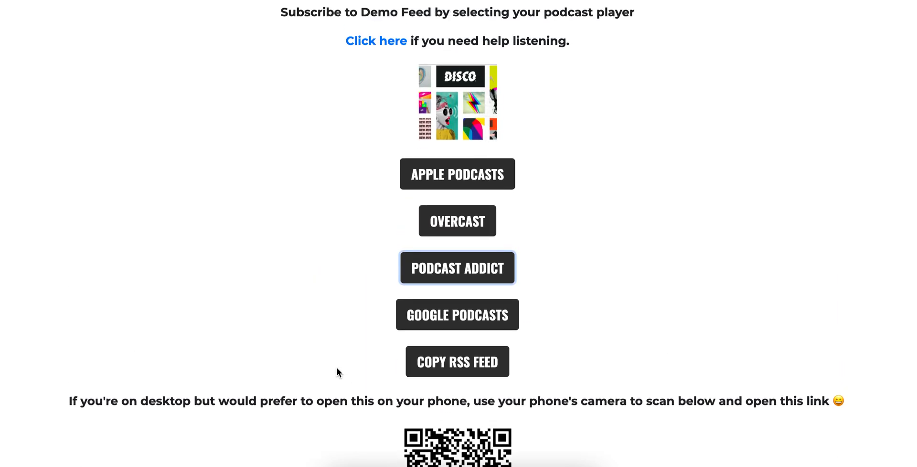
pyautogui.click(336, 329)
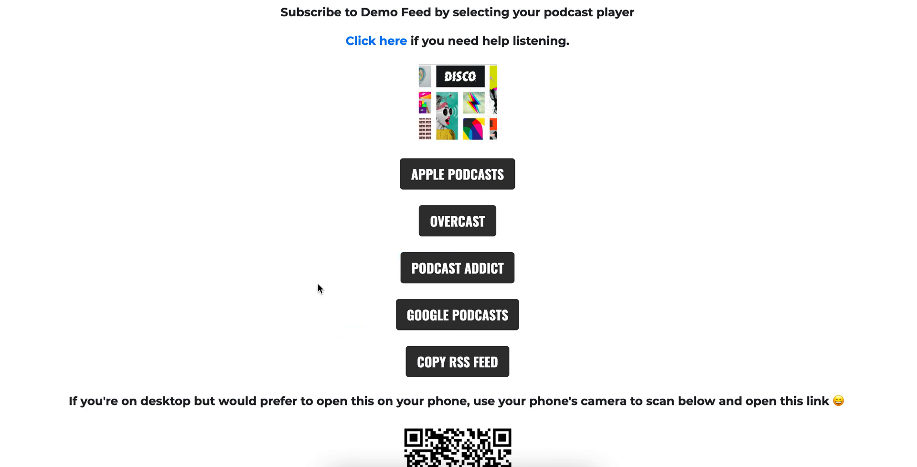
# Subscribe to Demo Feed's RSS feed in Google Podcasts, then play and pause Welcome Episode.
pyautogui.click(469, 315)
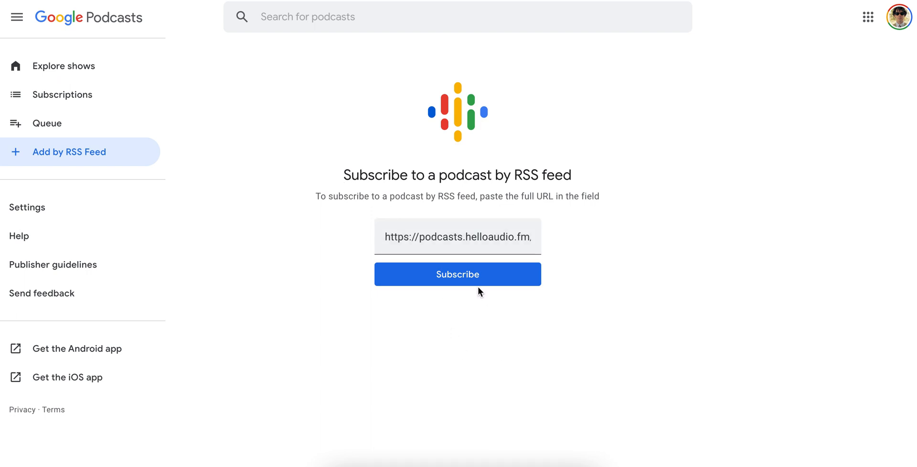
pyautogui.click(458, 279)
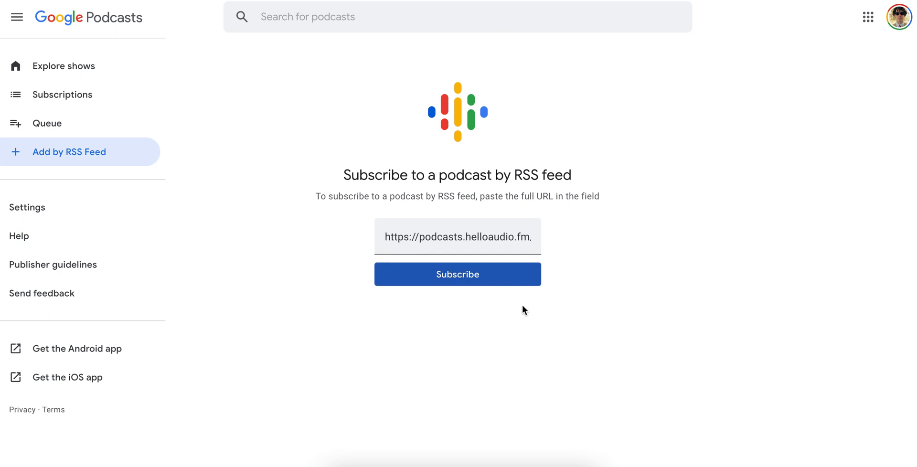
pyautogui.click(468, 274)
pyautogui.click(414, 276)
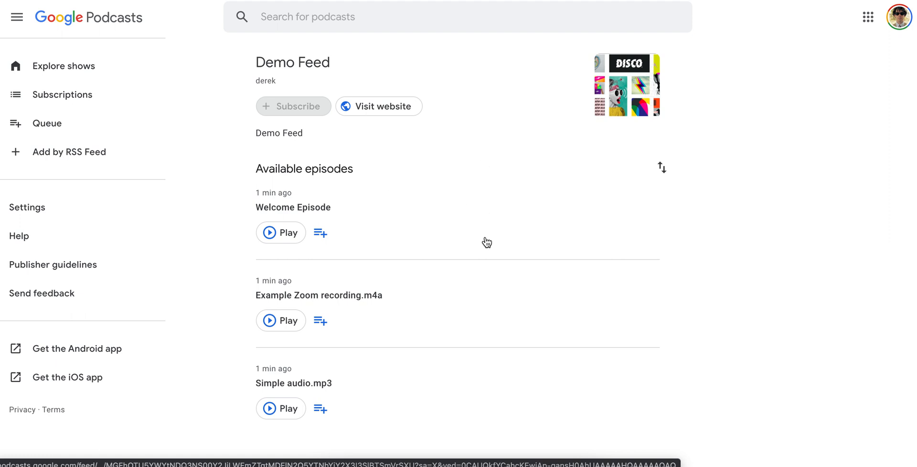
pyautogui.click(269, 232)
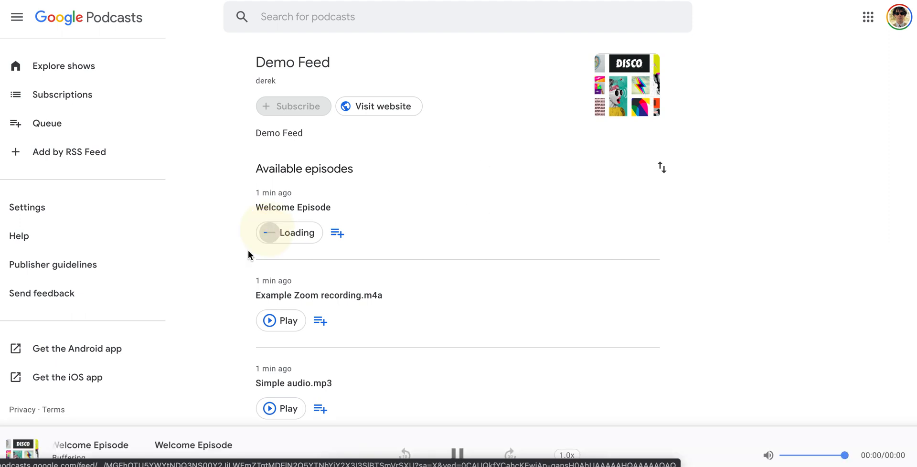
pyautogui.click(457, 449)
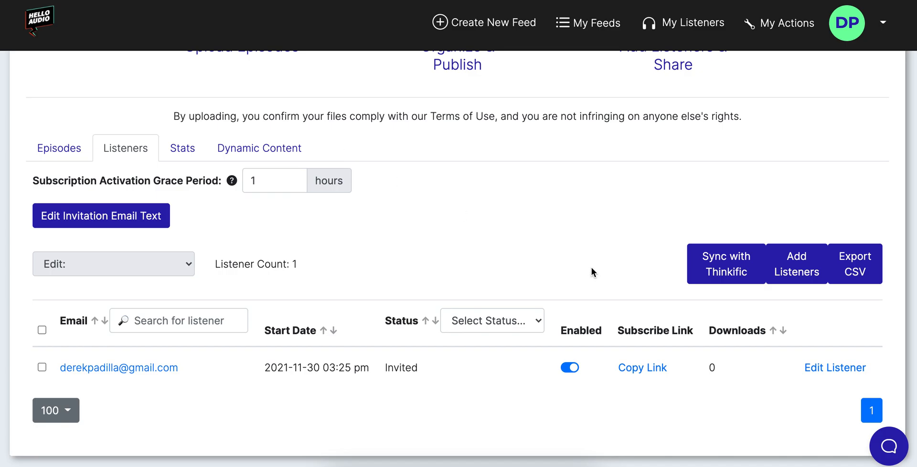
# Open the Add Listeners form and close it without adding anyone.
pyautogui.click(789, 263)
pyautogui.click(472, 119)
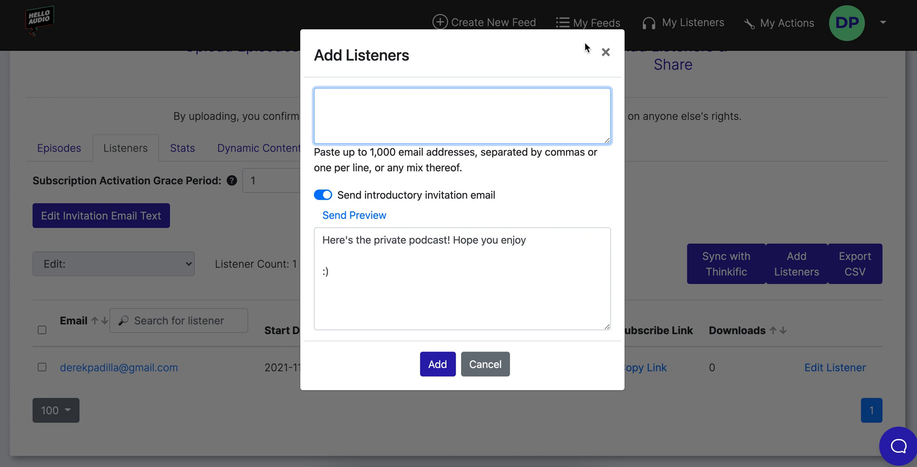
pyautogui.click(604, 53)
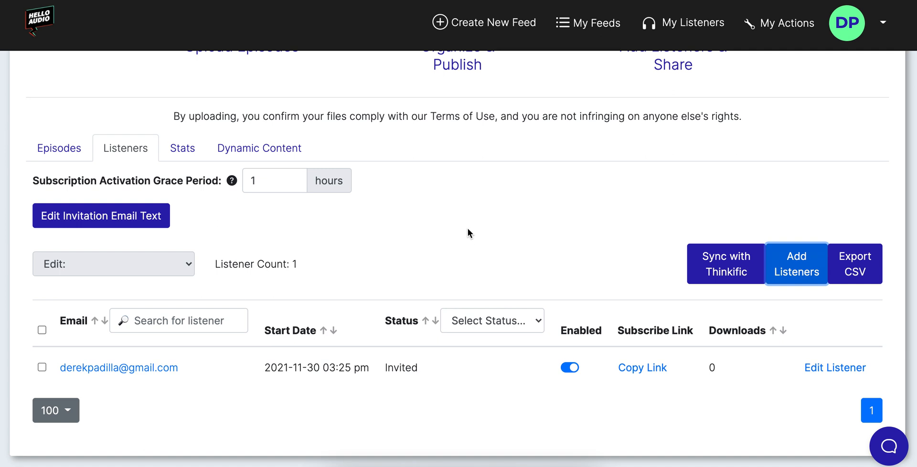
pyautogui.scroll(1, 467, 229)
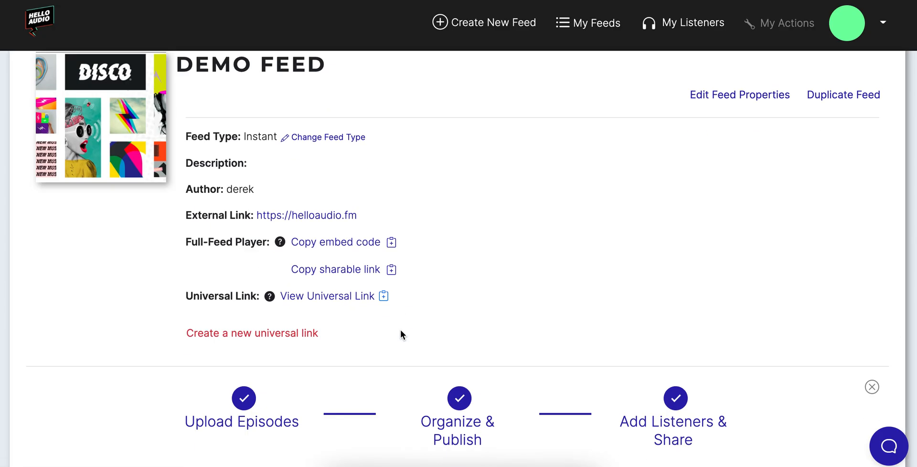
pyautogui.scroll(-5, 400, 330)
# On the Listeners list, switch off the listener's Enabled toggle to block their access.
pyautogui.click(132, 279)
pyautogui.scroll(-2, 401, 306)
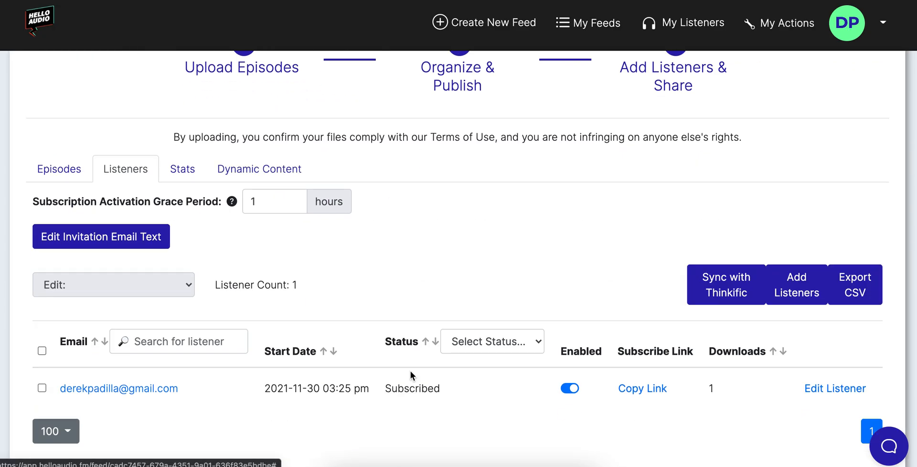
pyautogui.doubleClick(407, 387)
pyautogui.click(386, 412)
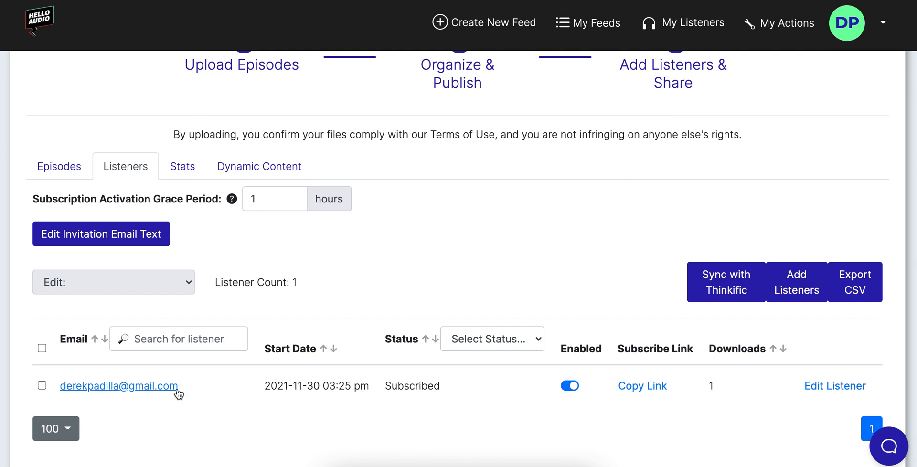
pyautogui.scroll(-1, 210, 385)
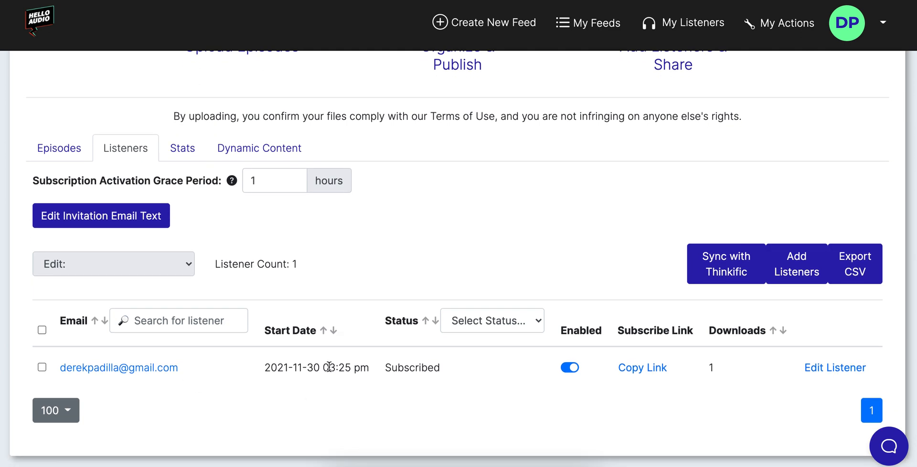
pyautogui.click(572, 368)
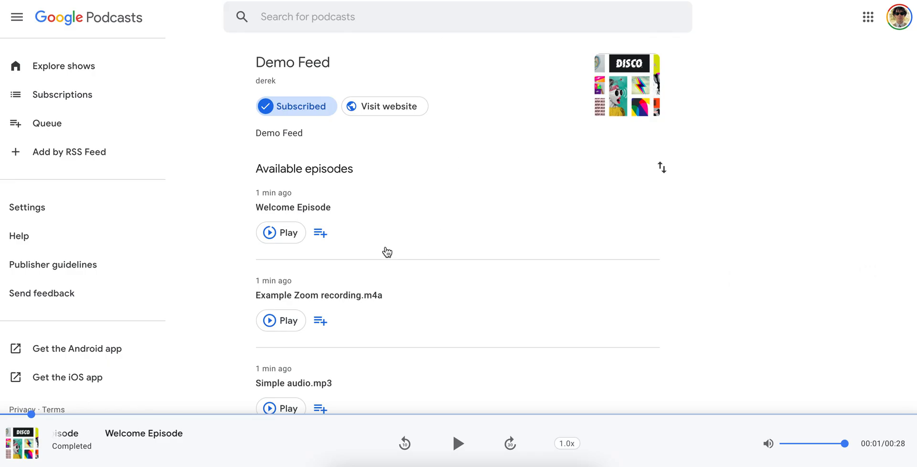
# Show Example Zoom recording.m4a failing while blocked, re-enable the listener, then play and pause it.
pyautogui.click(278, 320)
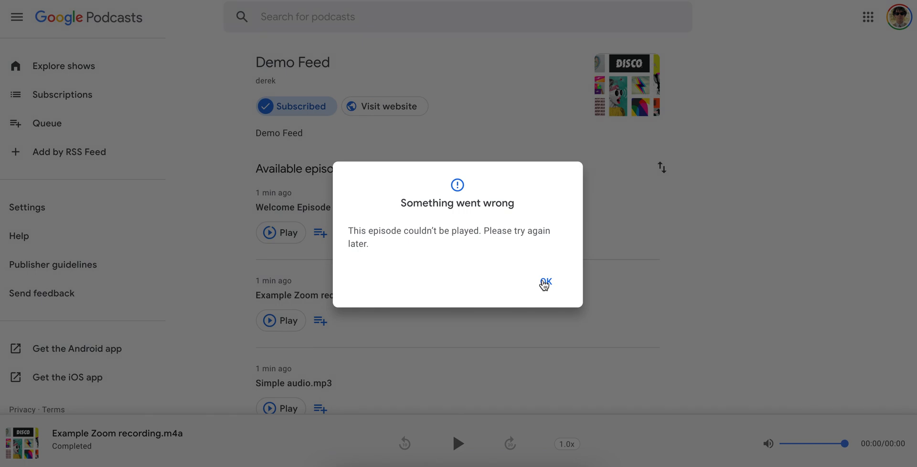
pyautogui.click(545, 284)
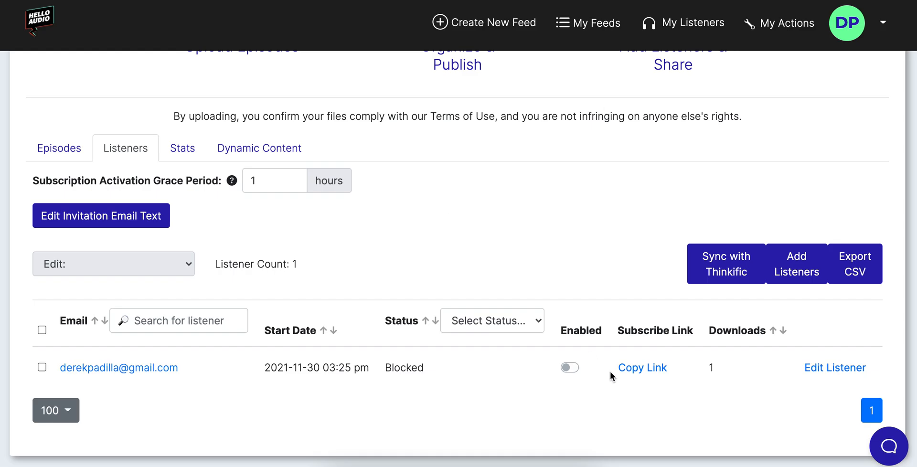
pyautogui.click(578, 368)
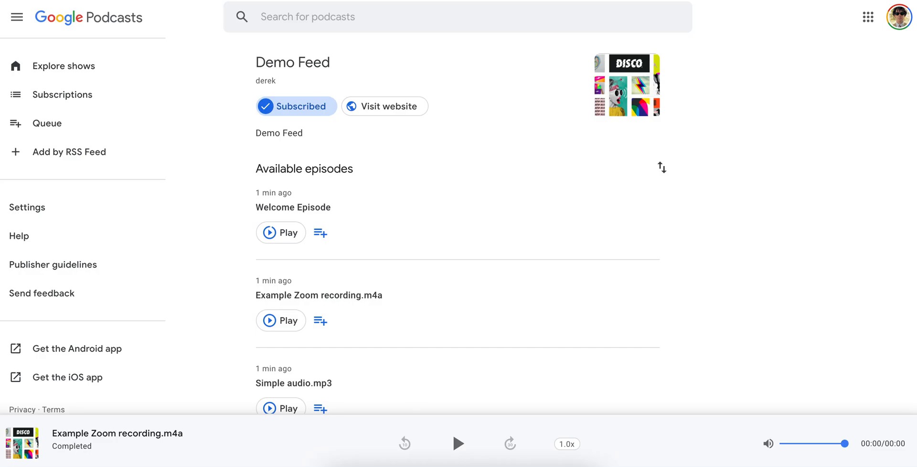
pyautogui.click(270, 321)
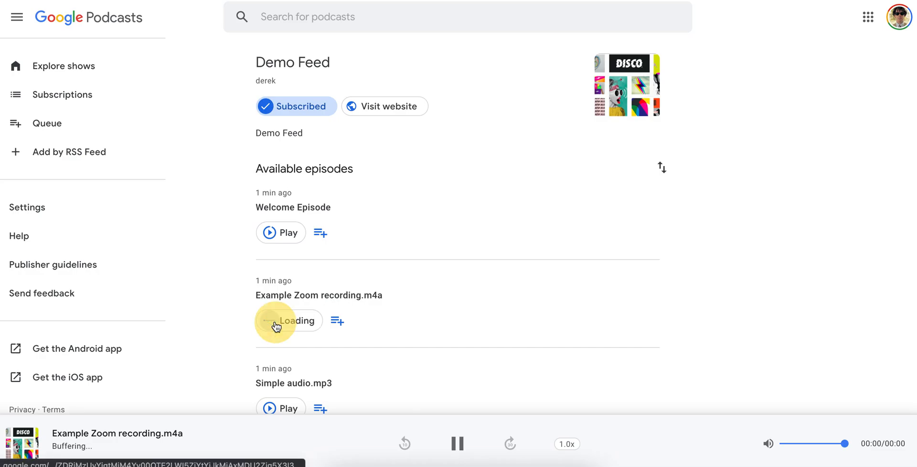
pyautogui.click(458, 444)
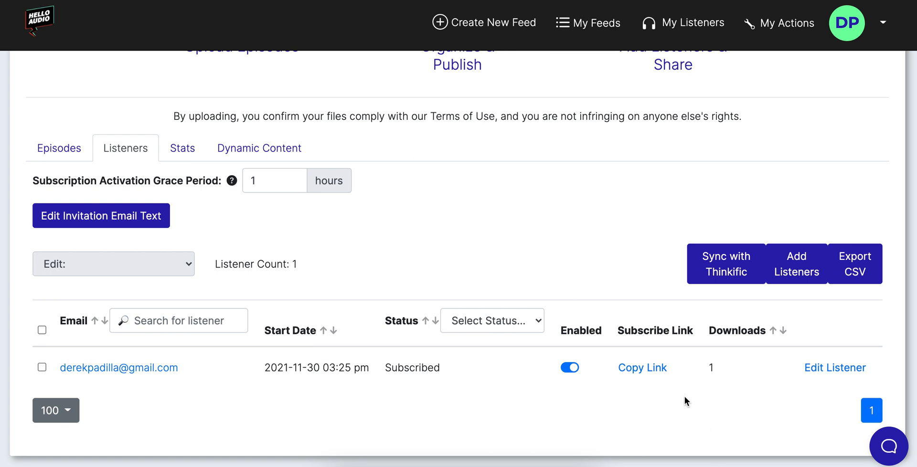
# Reload the feed page and open its Stats covering All Episodes.
pyautogui.click(72, 0)
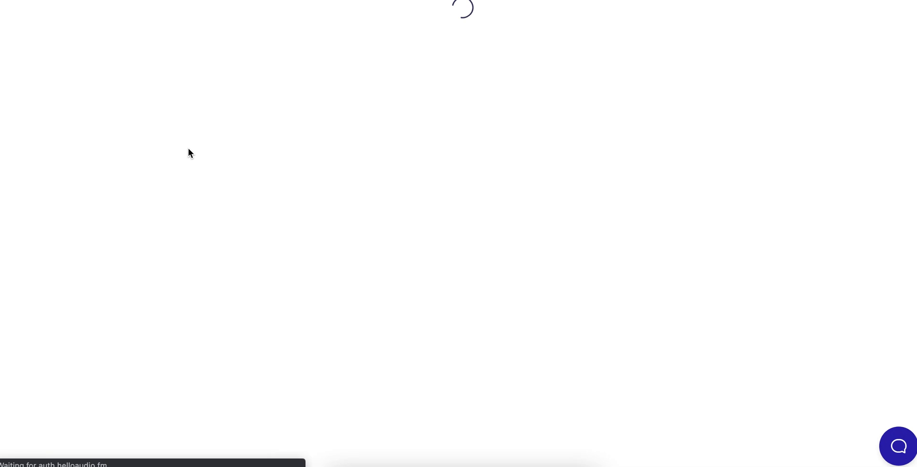
pyautogui.scroll(-1, 206, 267)
pyautogui.scroll(-6, 206, 270)
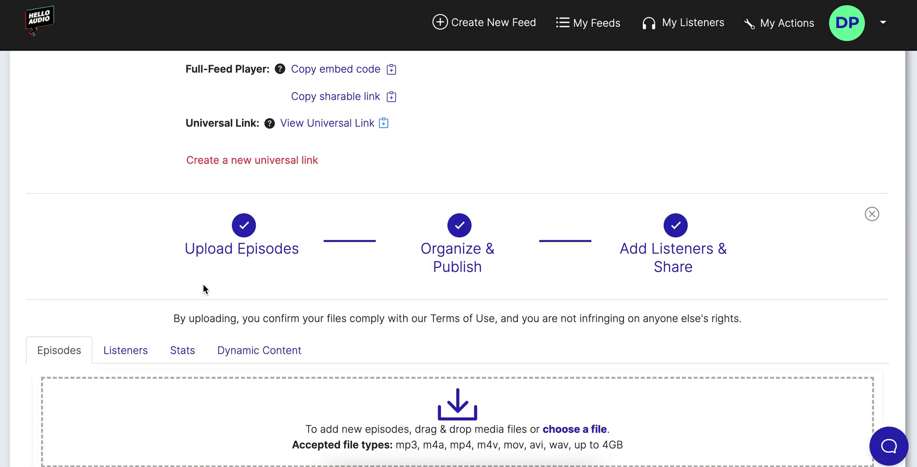
pyautogui.click(184, 128)
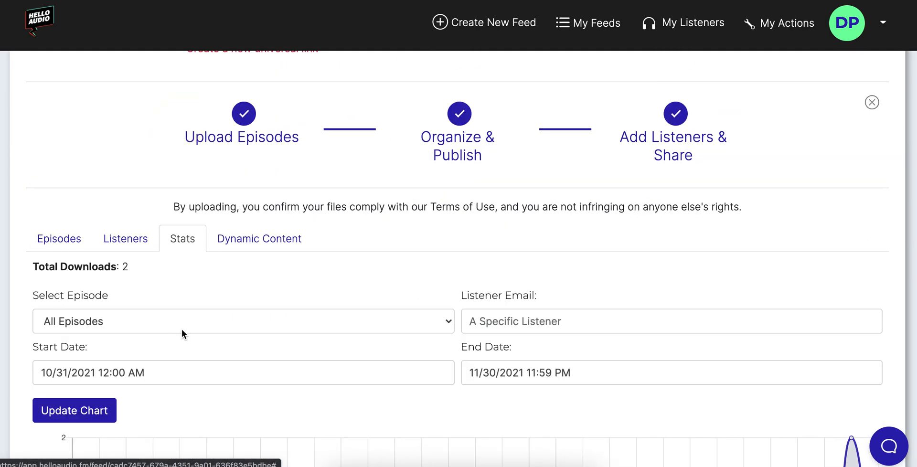
pyautogui.click(191, 321)
pyautogui.click(236, 290)
# Filter the download chart by listener email 'gmail', then return to the Listeners tab.
pyautogui.click(572, 315)
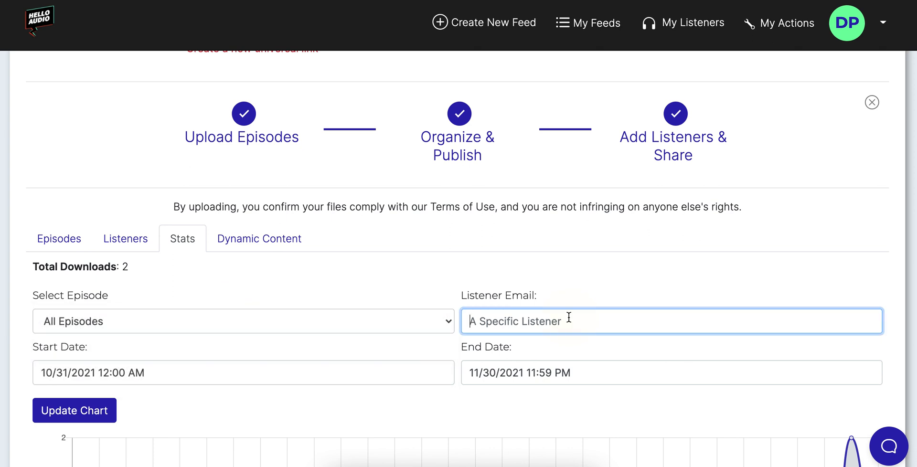
pyautogui.write('gmail')
pyautogui.scroll(-4, 482, 350)
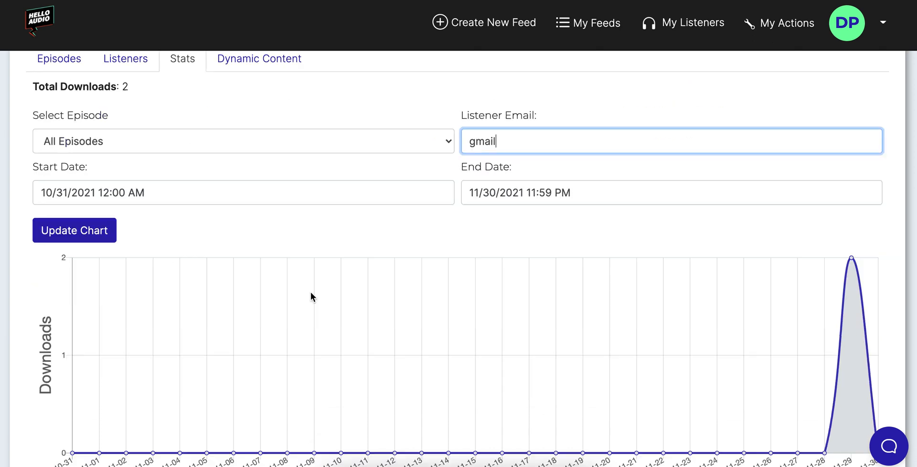
pyautogui.click(93, 227)
pyautogui.scroll(-3, 573, 302)
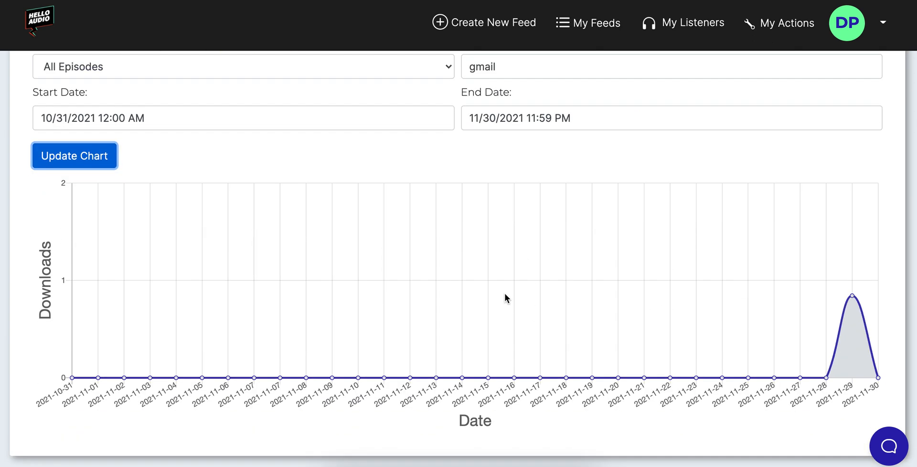
pyautogui.scroll(3, 697, 279)
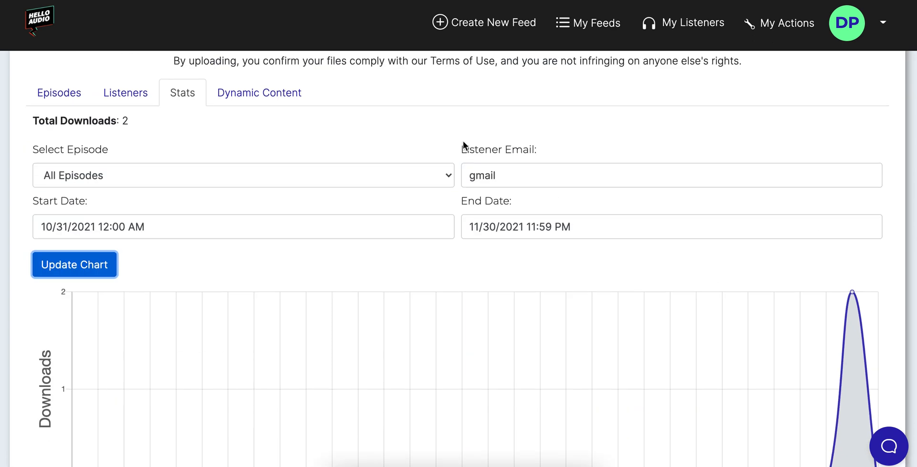
pyautogui.doubleClick(477, 172)
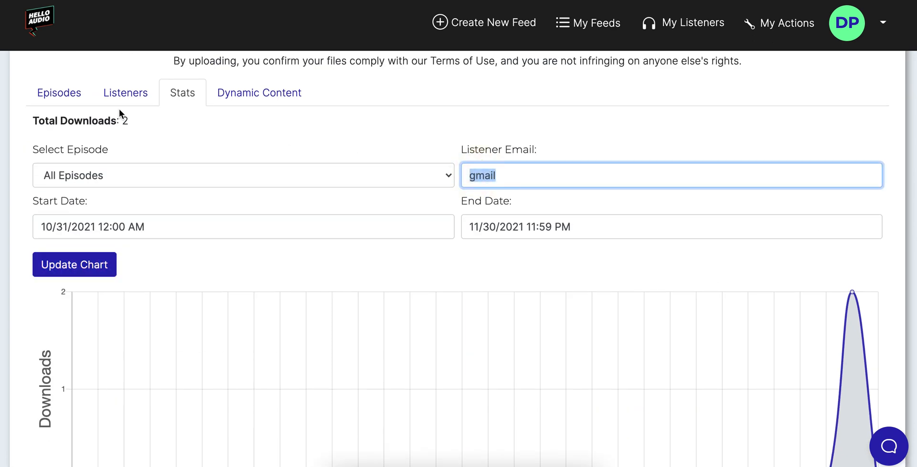
pyautogui.click(126, 93)
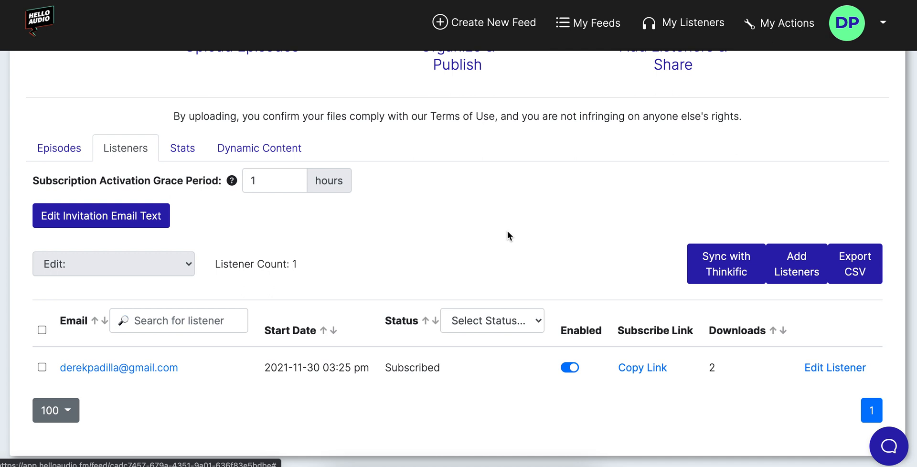
# Open the help chat panel and close it again.
pyautogui.scroll(1, 472, 235)
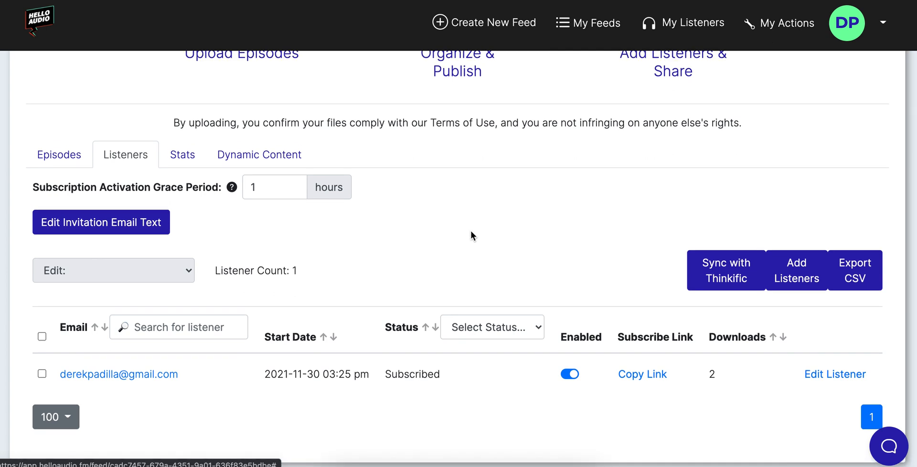
pyautogui.scroll(1, 472, 232)
pyautogui.scroll(-1, 472, 232)
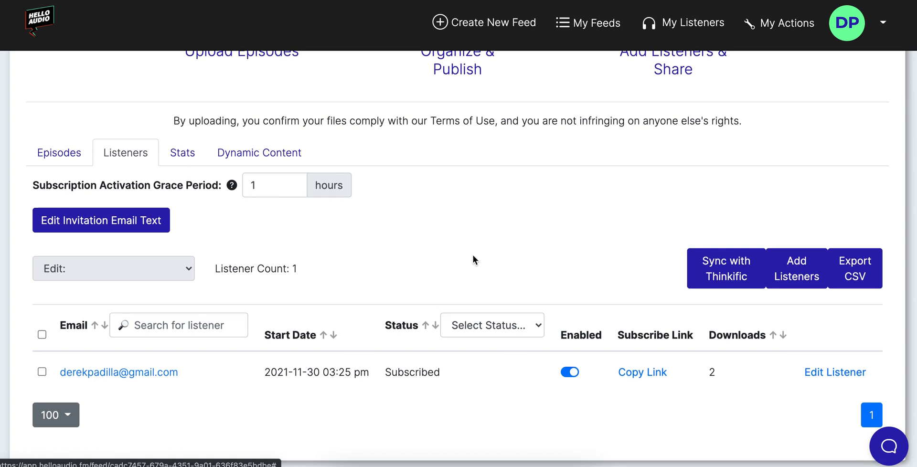
pyautogui.scroll(-1, 464, 237)
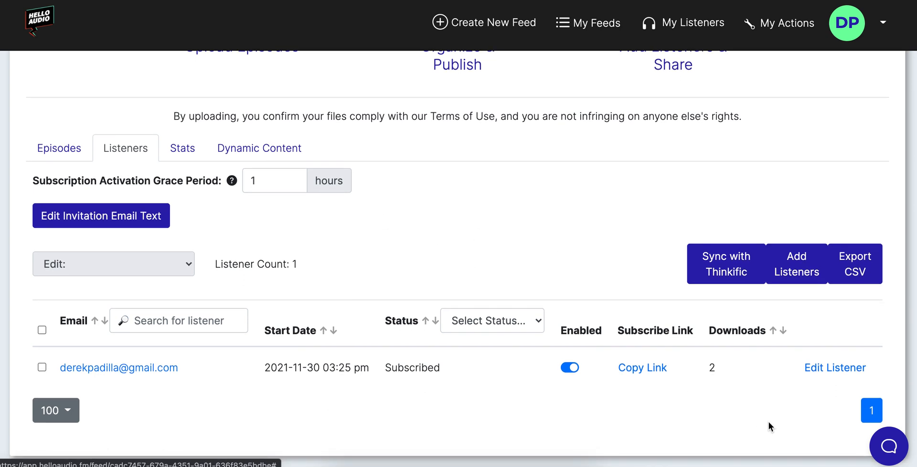
pyautogui.click(888, 446)
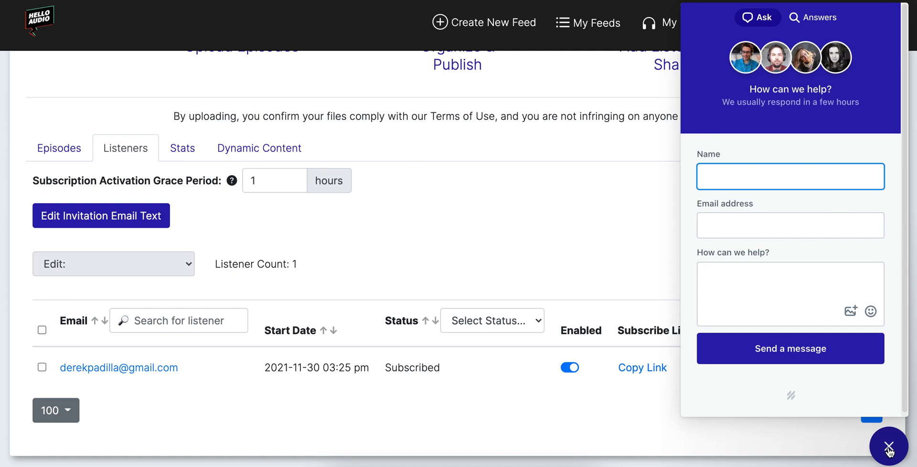
pyautogui.click(889, 449)
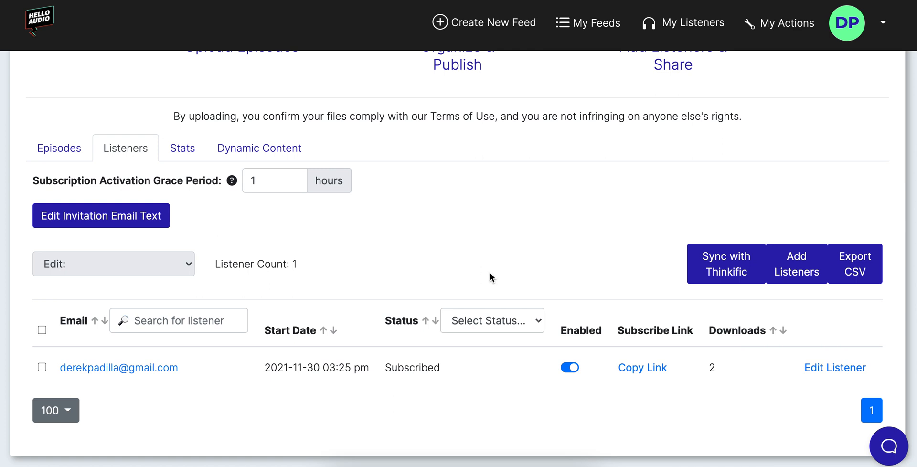
# From the Demo Feed's Episodes list, open the Welcome Episode's edit page.
pyautogui.scroll(1, 476, 266)
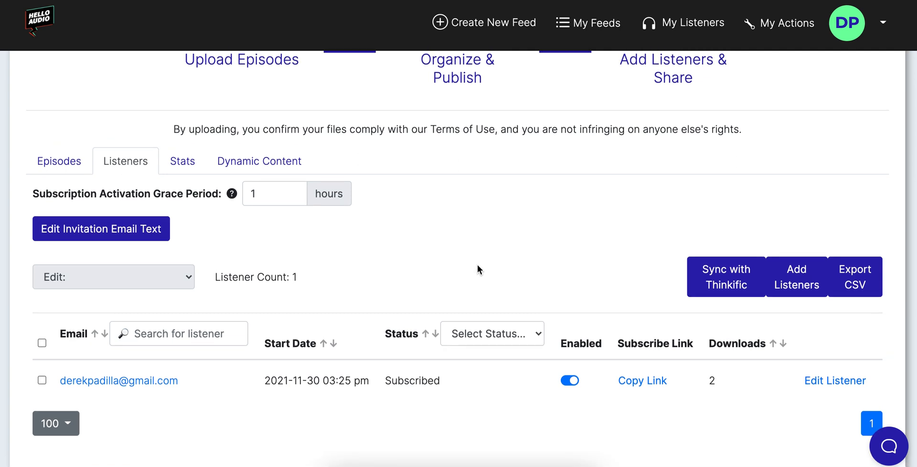
pyautogui.scroll(2, 478, 265)
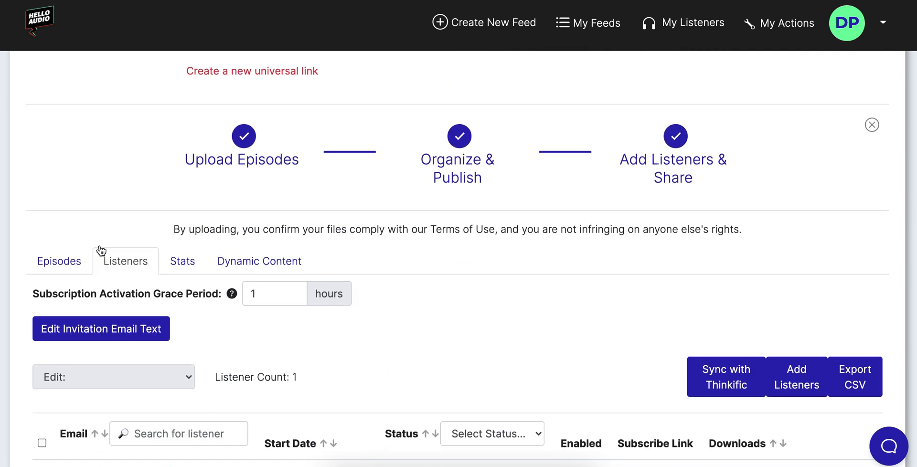
pyautogui.click(62, 262)
pyautogui.scroll(-5, 413, 248)
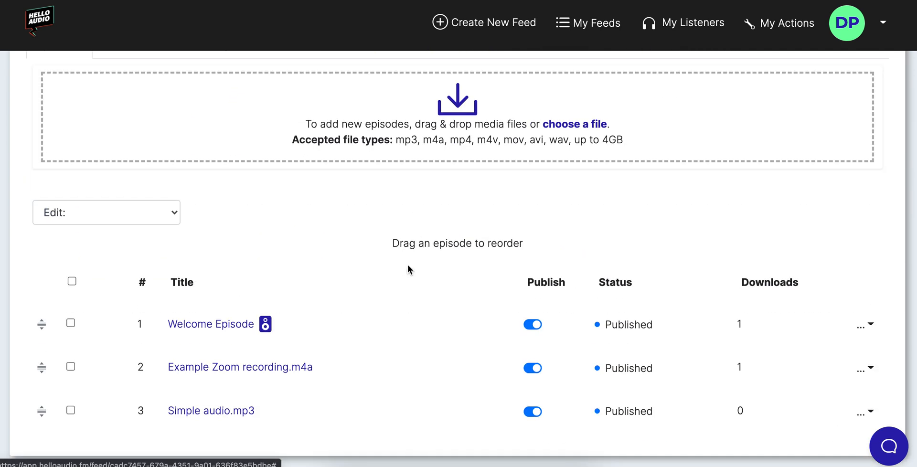
pyautogui.scroll(1, 308, 266)
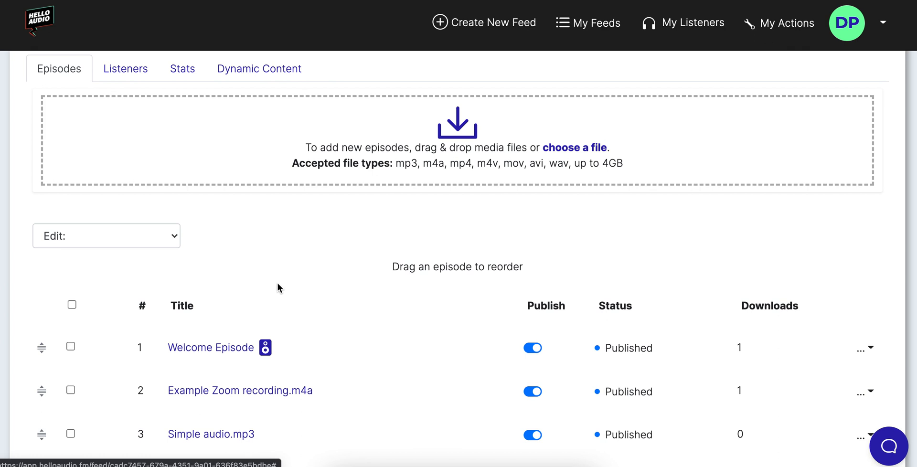
pyautogui.click(231, 348)
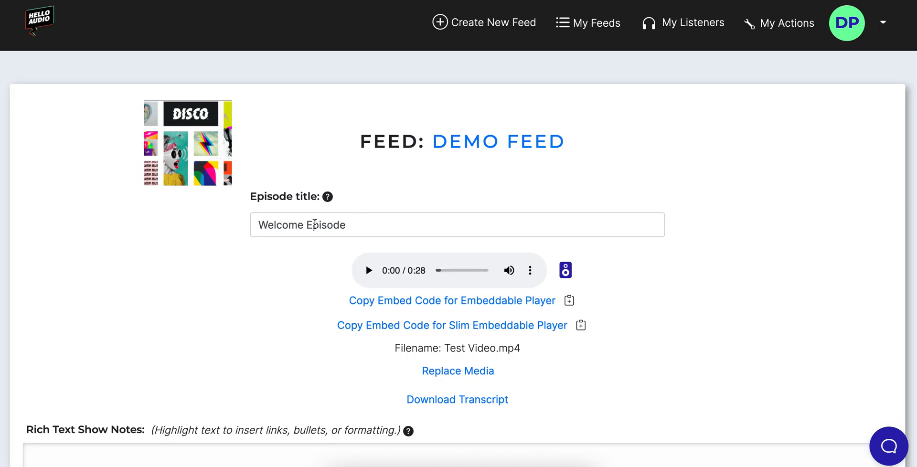
# Change the episode title from 'Welcome Episode' to 'Welcome, [[fname|friend]]!'.
pyautogui.doubleClick(321, 225)
pyautogui.press('BackSpace')
pyautogui.press('BackSpace')
pyautogui.write(', [[fname')
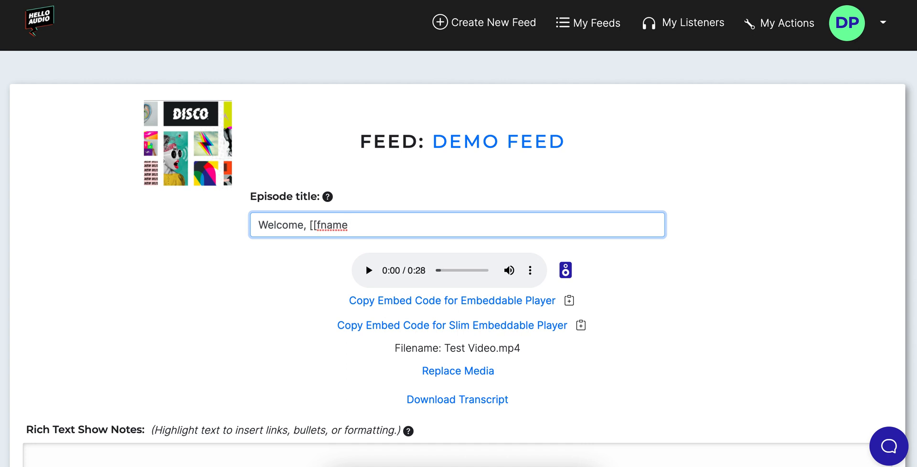
pyautogui.write('|friend]]!')
pyautogui.moveTo(317, 224); pyautogui.dragTo(347, 225)
pyautogui.click(349, 225)
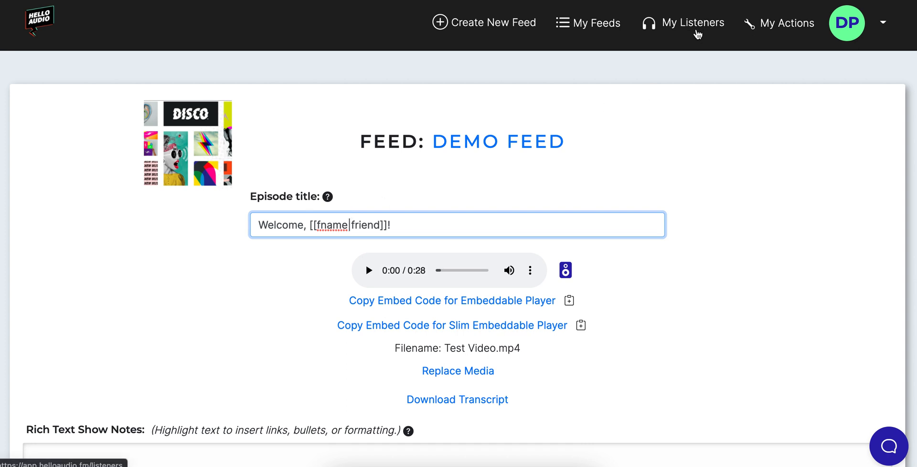
pyautogui.click(281, 269)
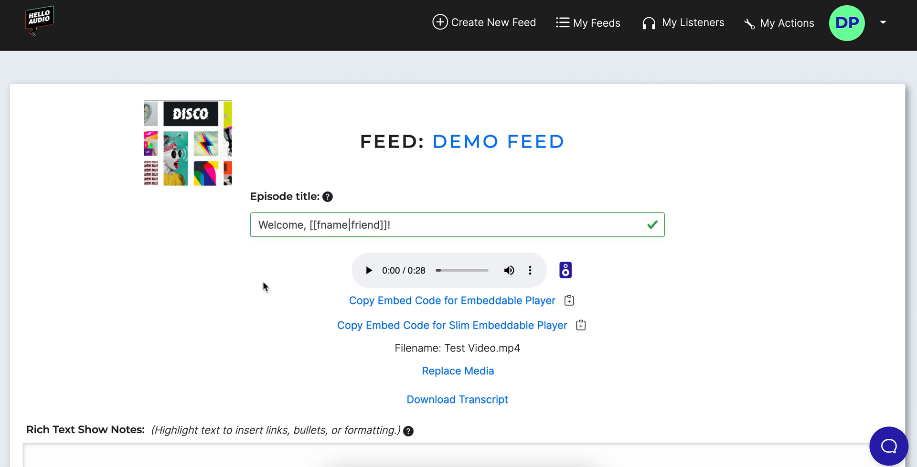
# Save the retitled episode with Save & Return.
pyautogui.scroll(-10, 274, 274)
pyautogui.scroll(-3, 612, 405)
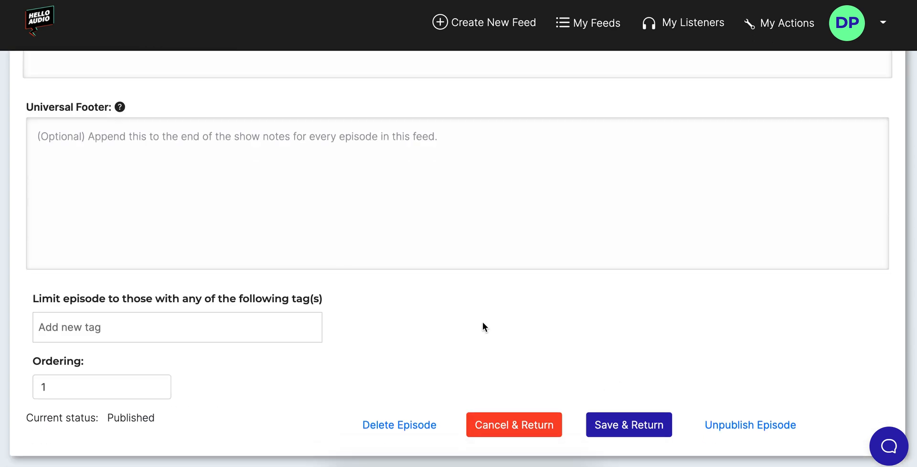
pyautogui.click(640, 430)
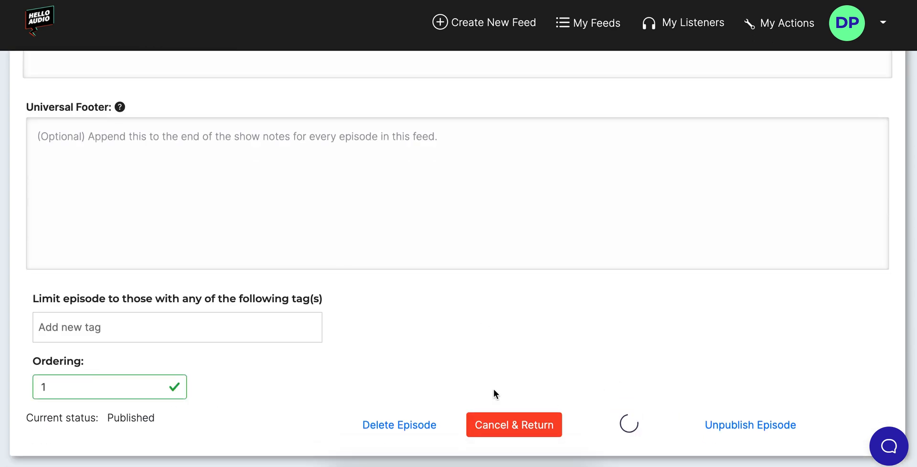
pyautogui.scroll(-10, 398, 354)
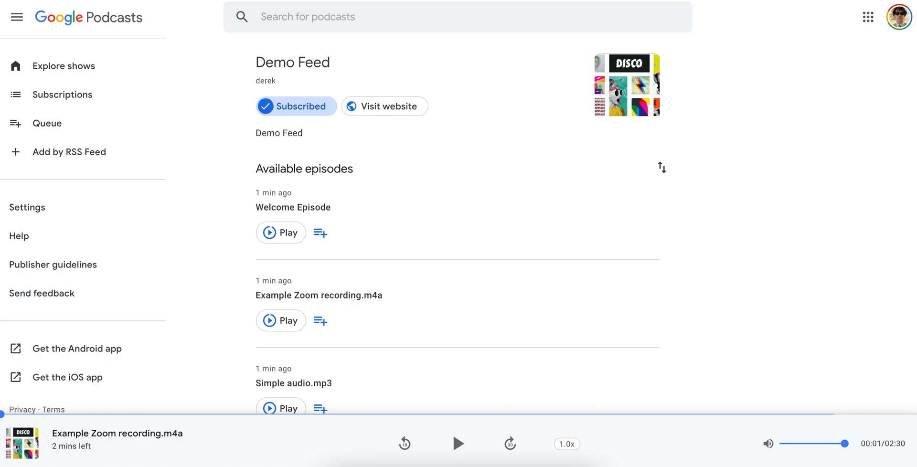
pyautogui.press('super+r')
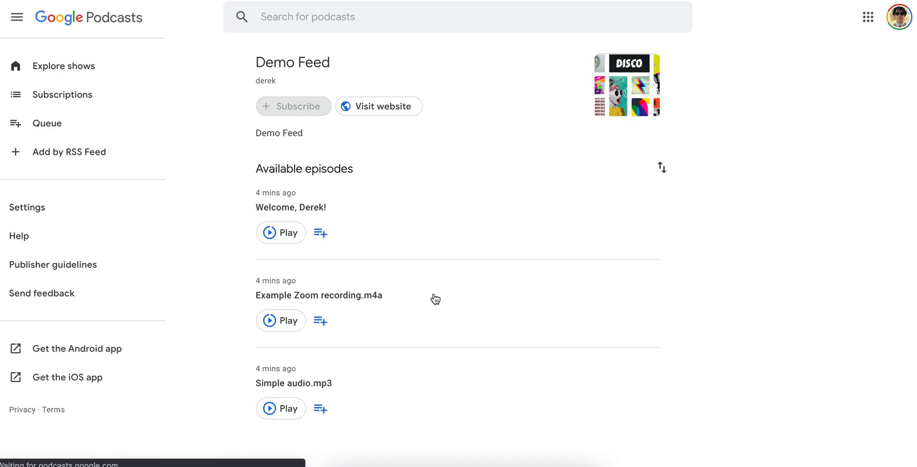
# Check Google Podcasts' Demo Feed for the first-name welcome episode title.
pyautogui.click(435, 299)
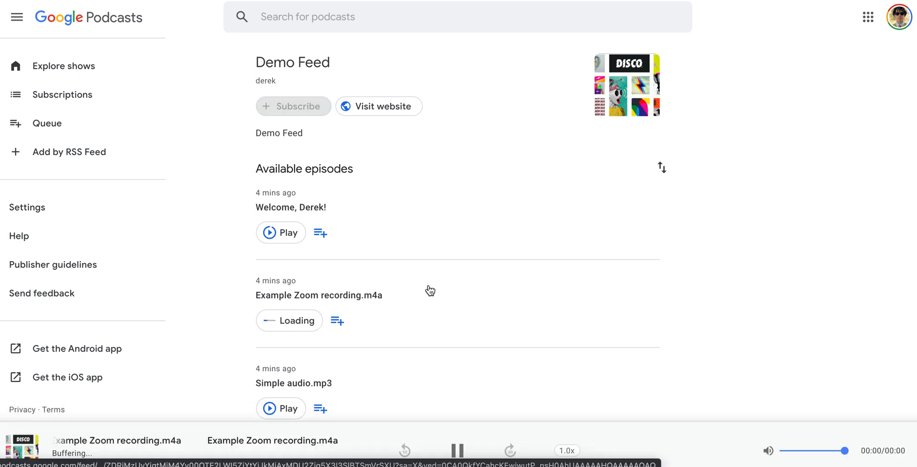
pyautogui.click(317, 209)
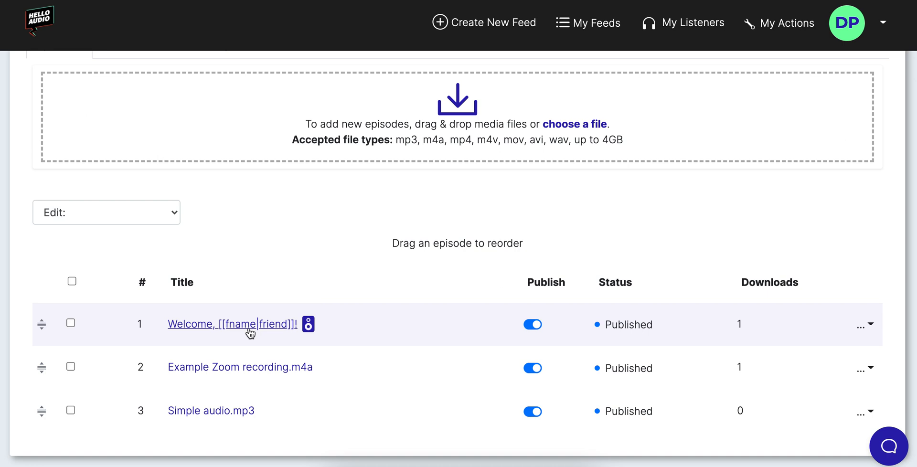
# Turn on dynamic content for Demo Feed and activate the first content pair.
pyautogui.scroll(10, 250, 328)
pyautogui.scroll(-10, 407, 206)
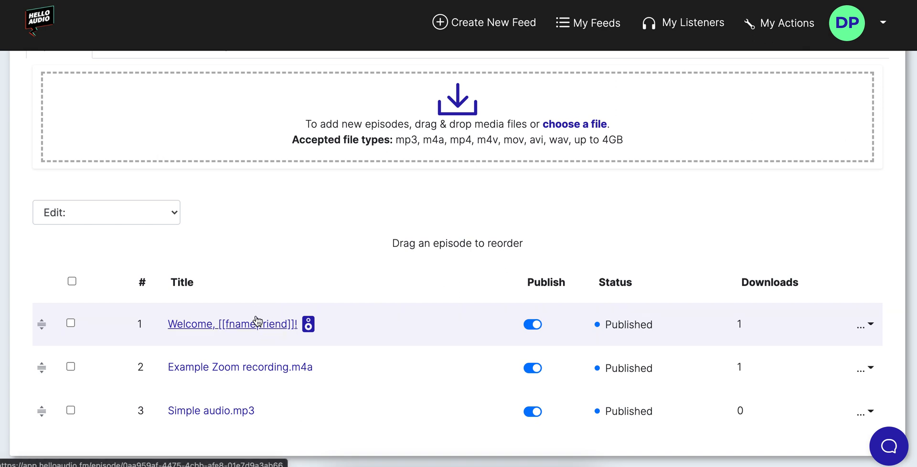
pyautogui.scroll(3, 417, 286)
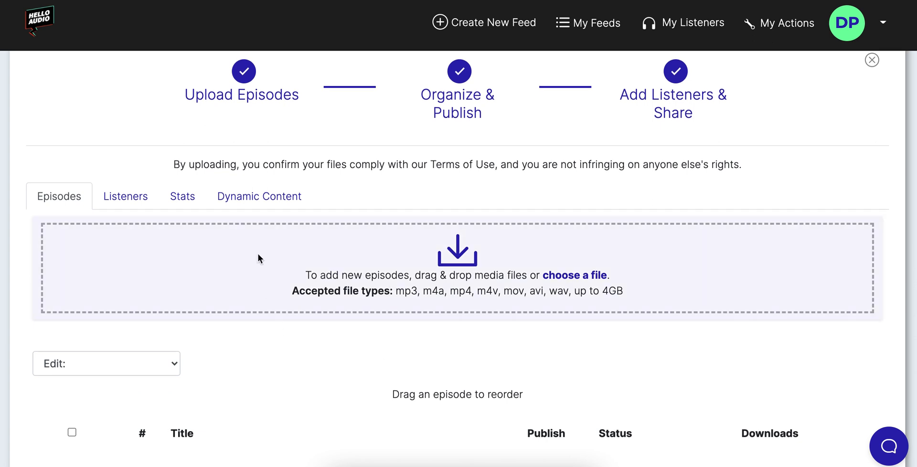
pyautogui.click(265, 196)
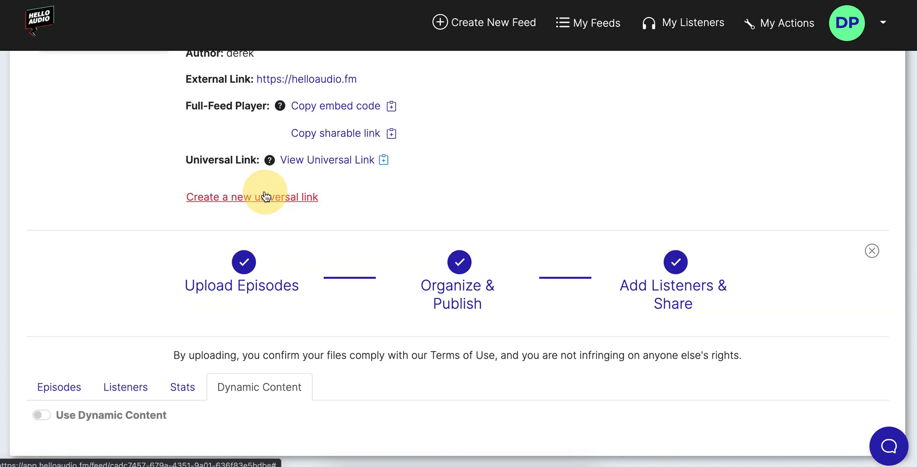
pyautogui.click(37, 414)
pyautogui.scroll(-7, 49, 337)
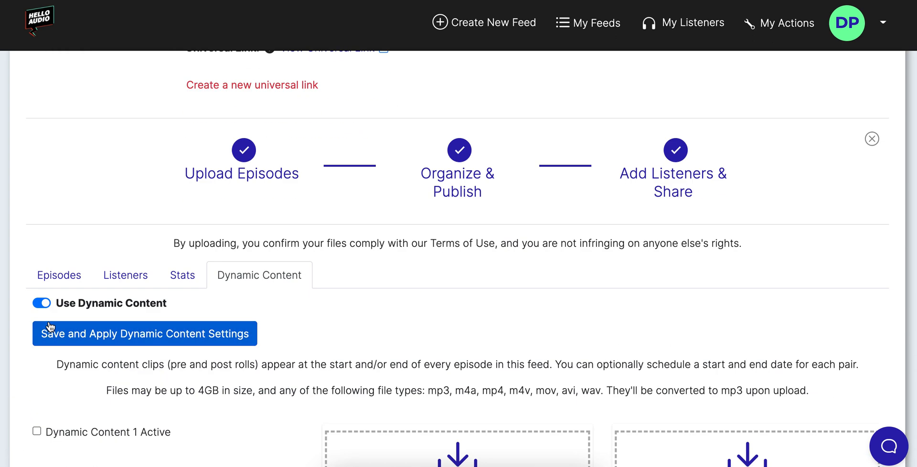
pyautogui.scroll(-2, 42, 326)
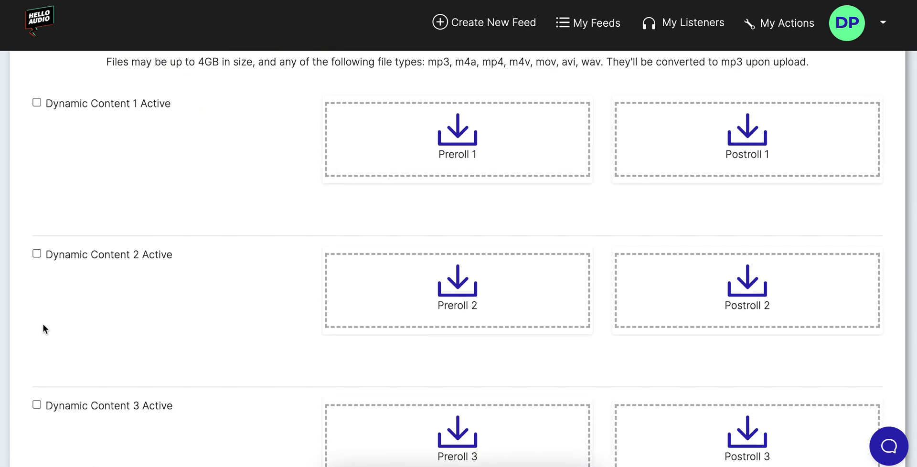
pyautogui.click(37, 103)
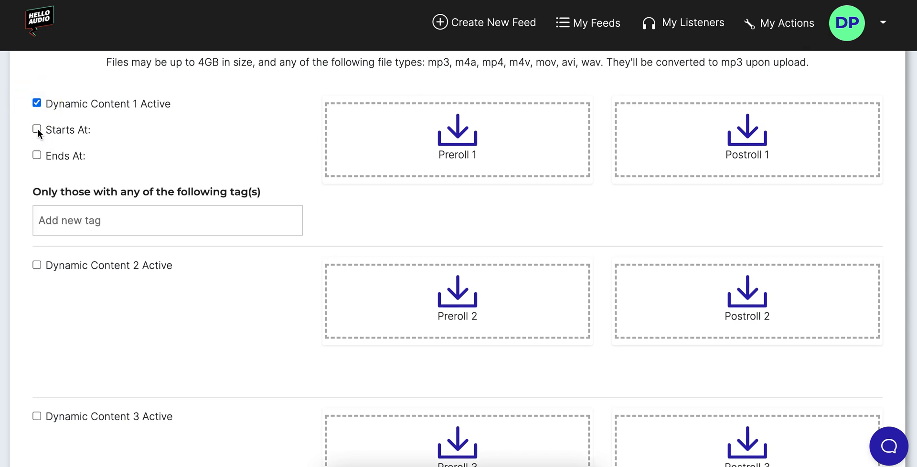
# Tag the first pair for 'left handed' listeners, leaving the second pair inactive.
pyautogui.click(79, 223)
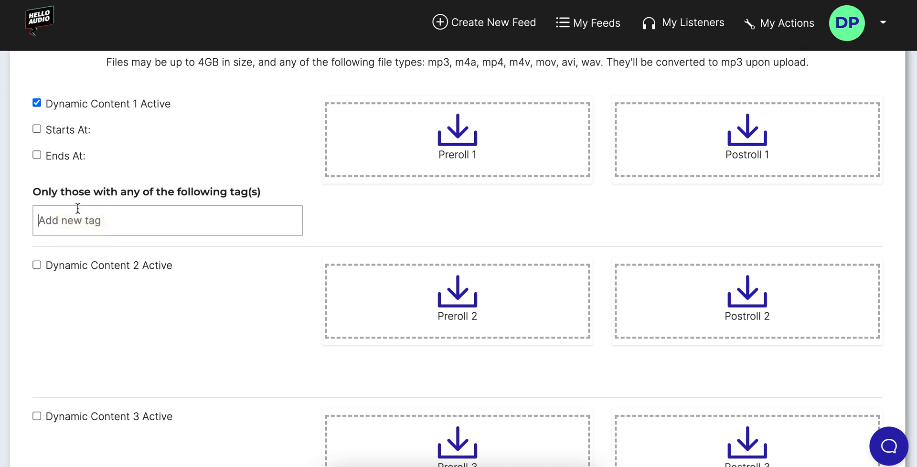
pyautogui.write('left')
pyautogui.click(85, 248)
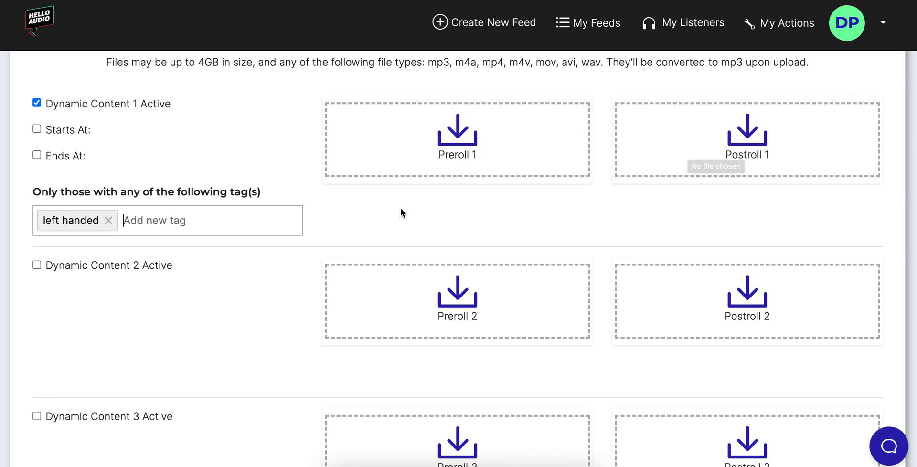
pyautogui.click(36, 266)
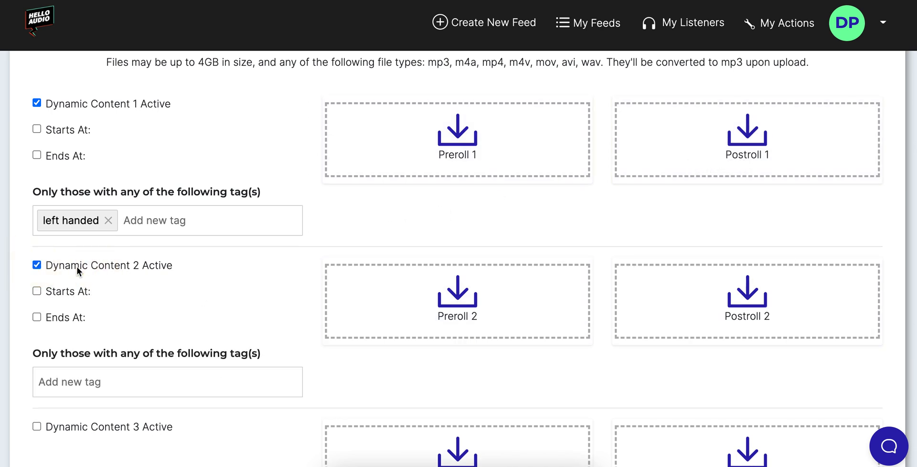
pyautogui.click(37, 266)
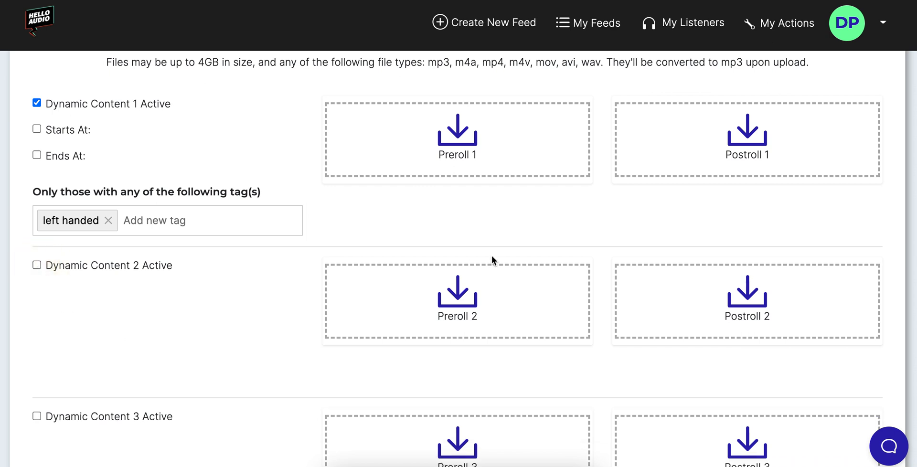
# Clear the first pair's Starts At date, toggle its Active box, and go back to Episodes.
pyautogui.scroll(2, 393, 264)
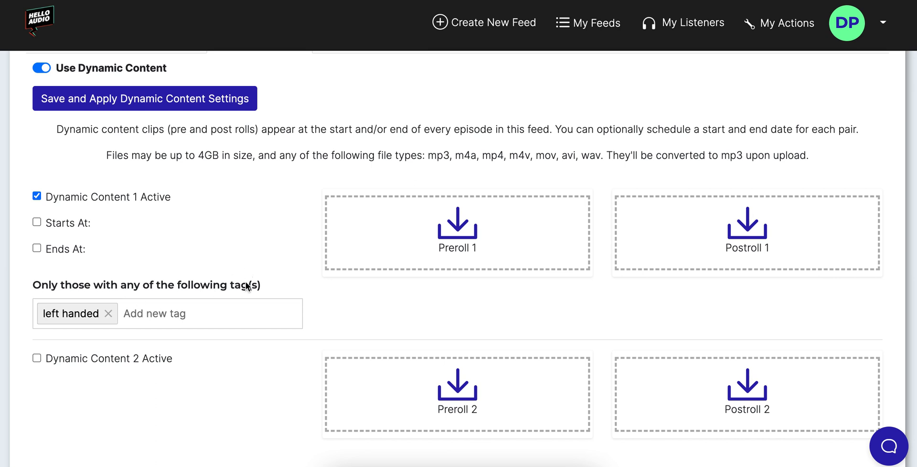
pyautogui.click(36, 222)
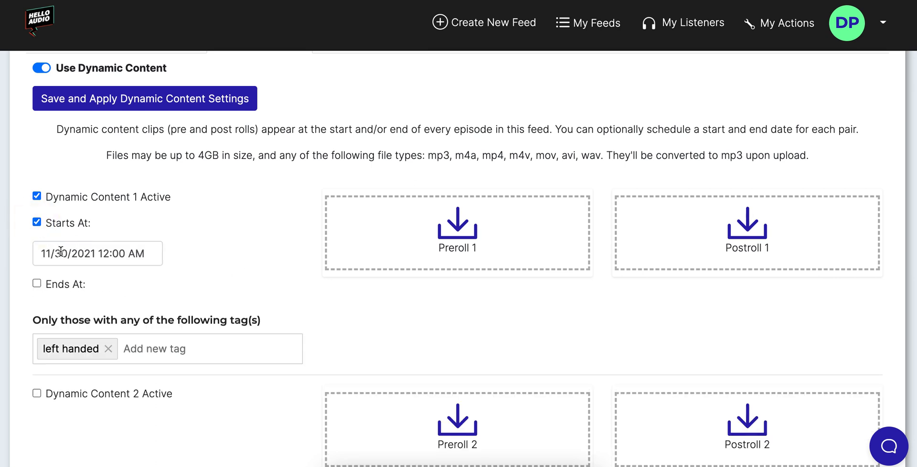
pyautogui.click(37, 223)
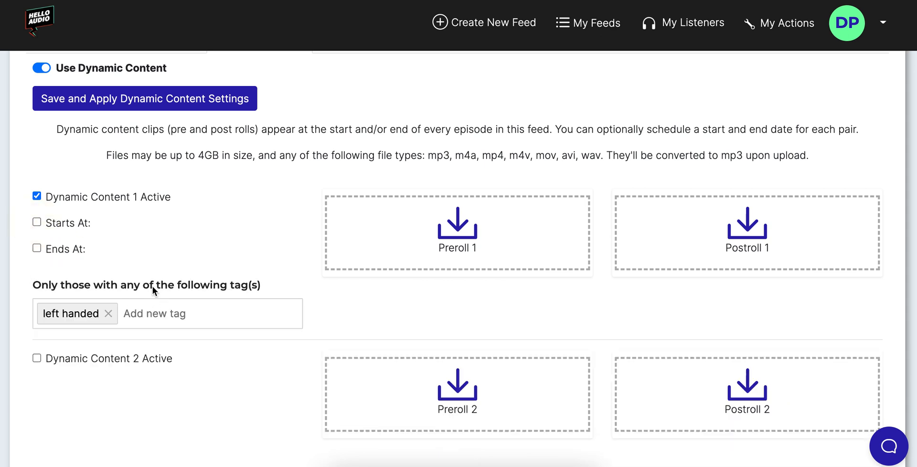
pyautogui.scroll(1, 141, 211)
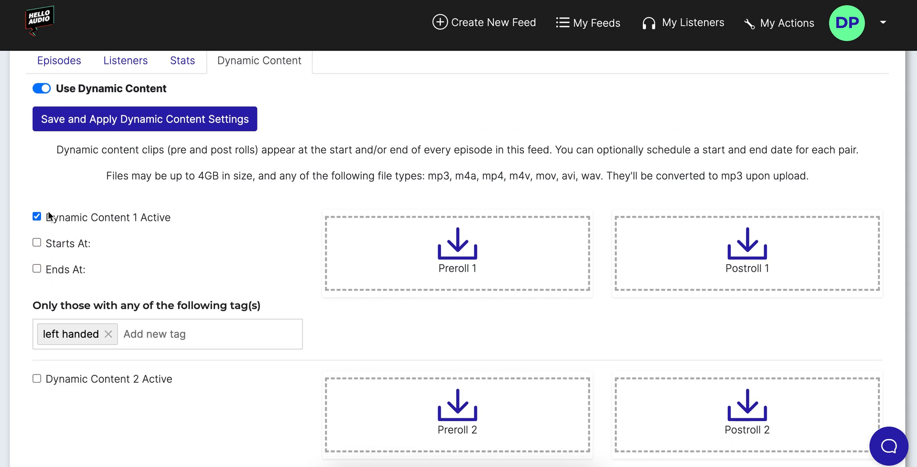
pyautogui.click(36, 216)
pyautogui.click(59, 61)
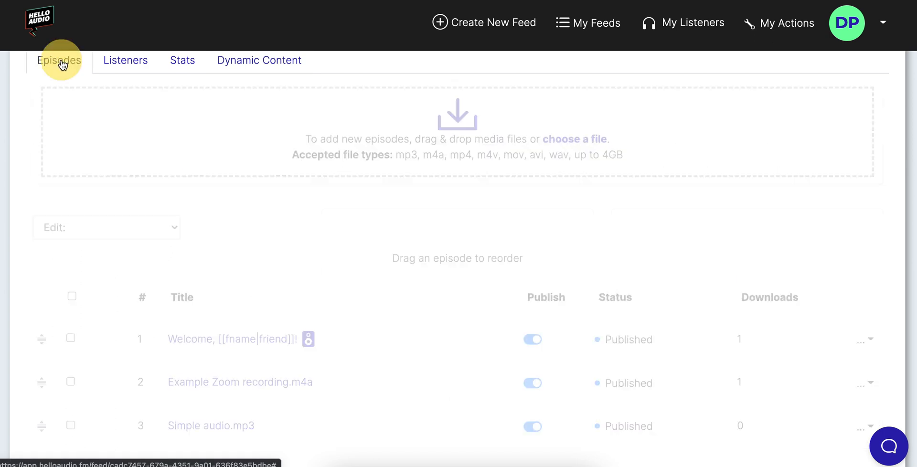
# Add the 'great friend' limit tag to Example Zoom recording.m4a and save it.
pyautogui.scroll(-1, 244, 257)
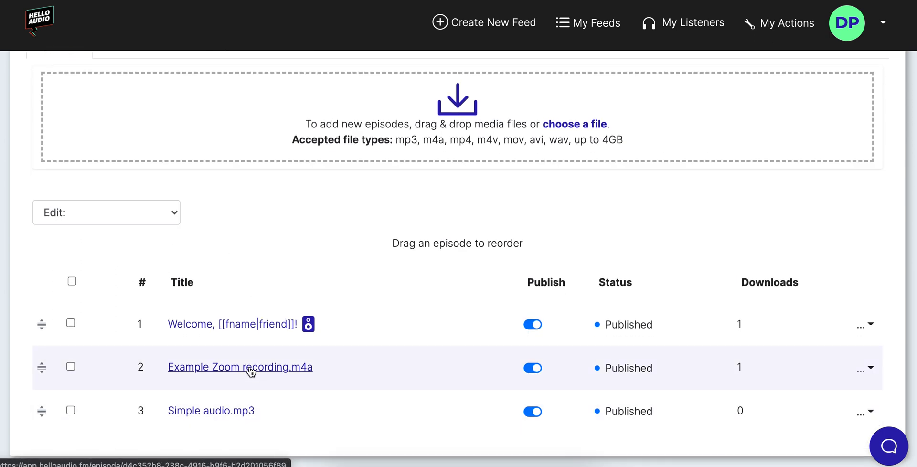
pyautogui.click(251, 369)
pyautogui.scroll(-15, 251, 368)
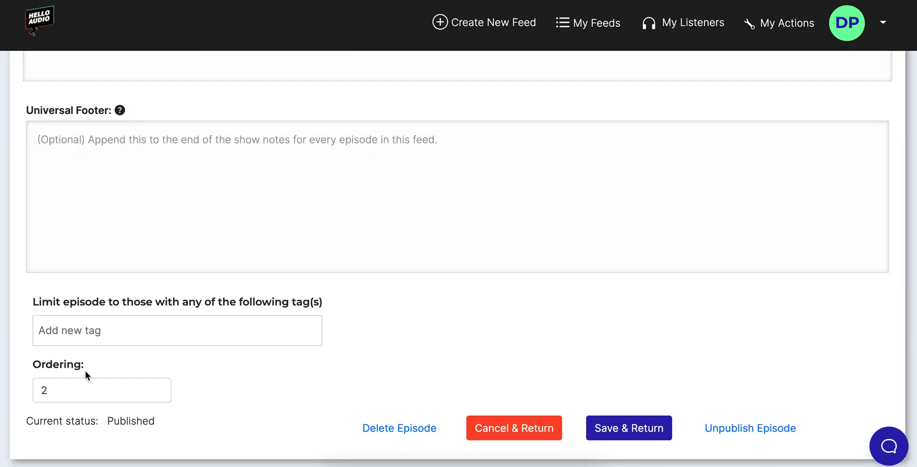
pyautogui.click(83, 321)
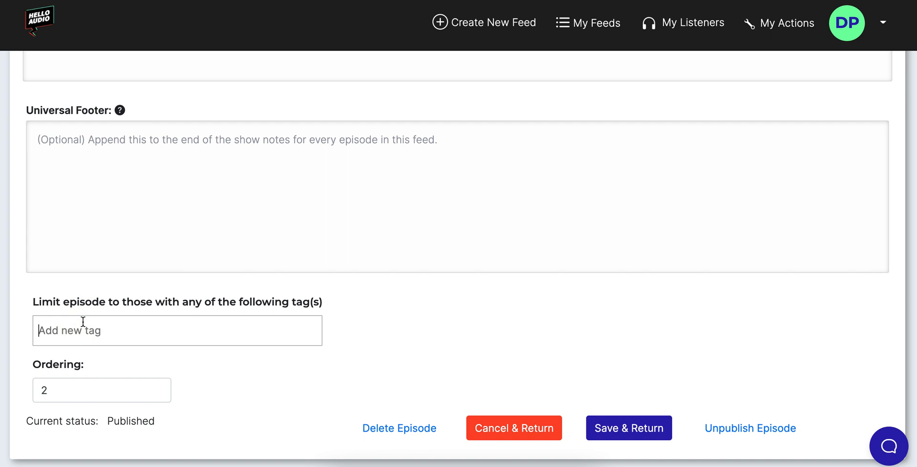
pyautogui.click(83, 322)
pyautogui.write('great friend')
pyautogui.click(315, 371)
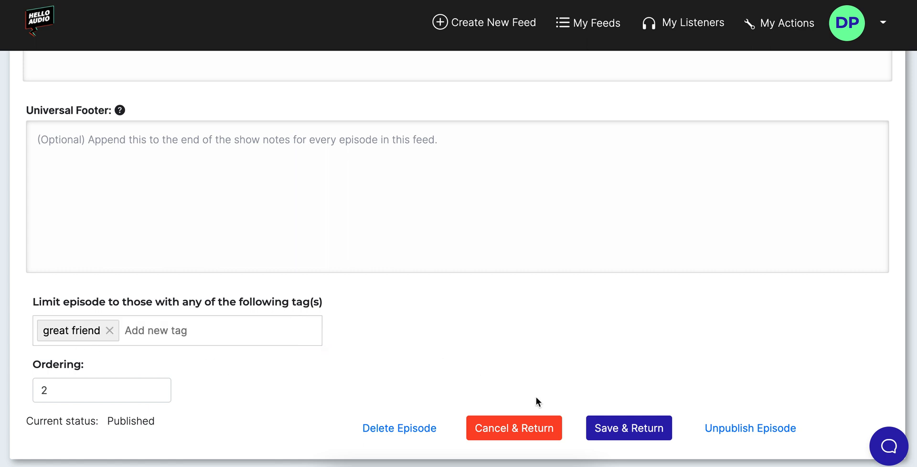
pyautogui.click(635, 437)
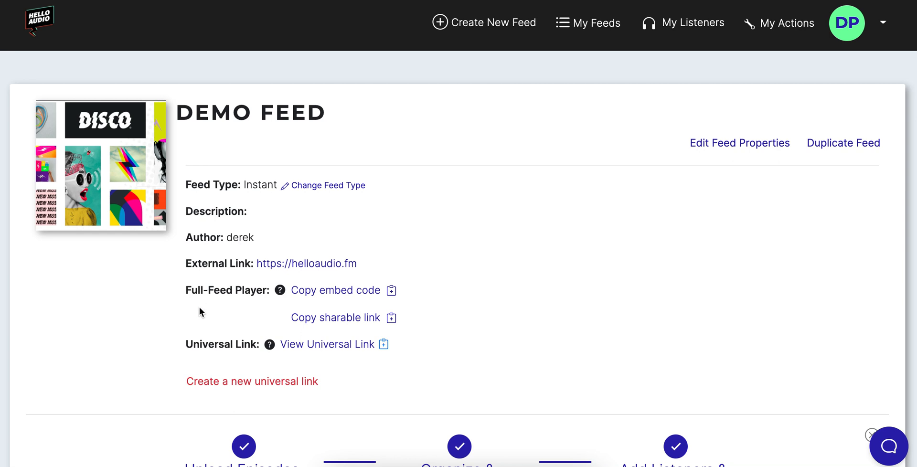
pyautogui.scroll(-10, 204, 308)
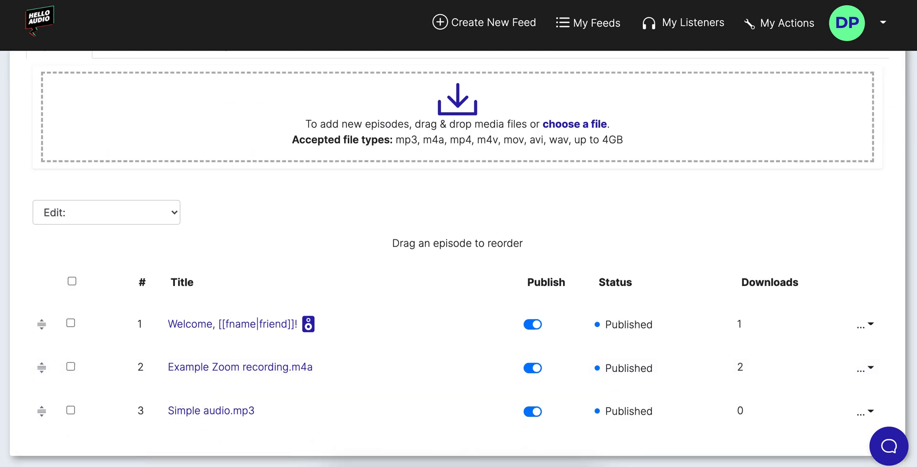
pyautogui.hotkey('ctrl', 'Tab')
pyautogui.press('super+r')
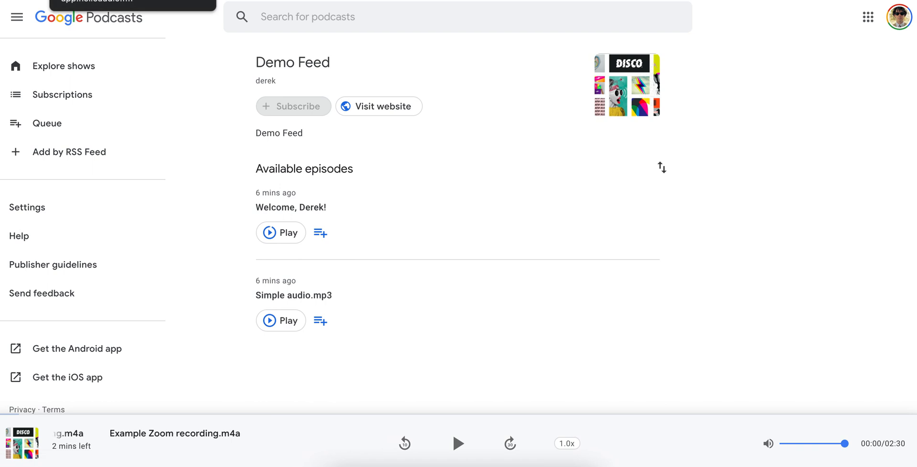
pyautogui.click(105, 0)
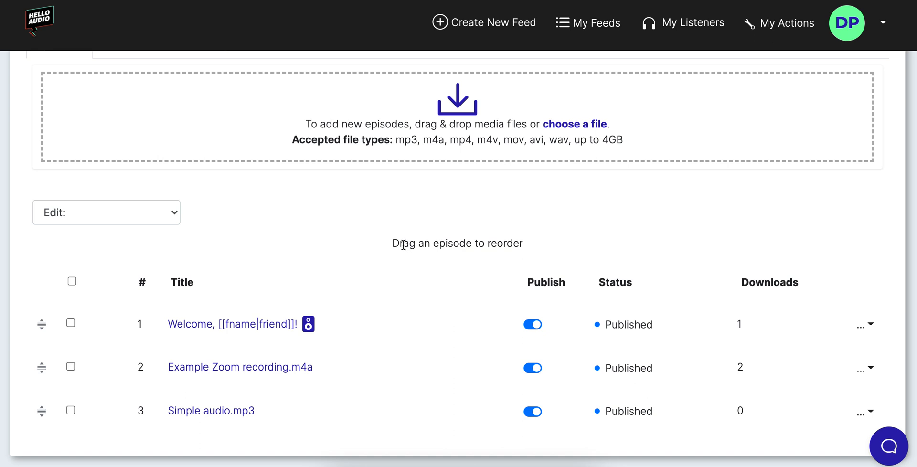
# Open Demo Feed's properties and pick an access expiry option.
pyautogui.scroll(1, 393, 253)
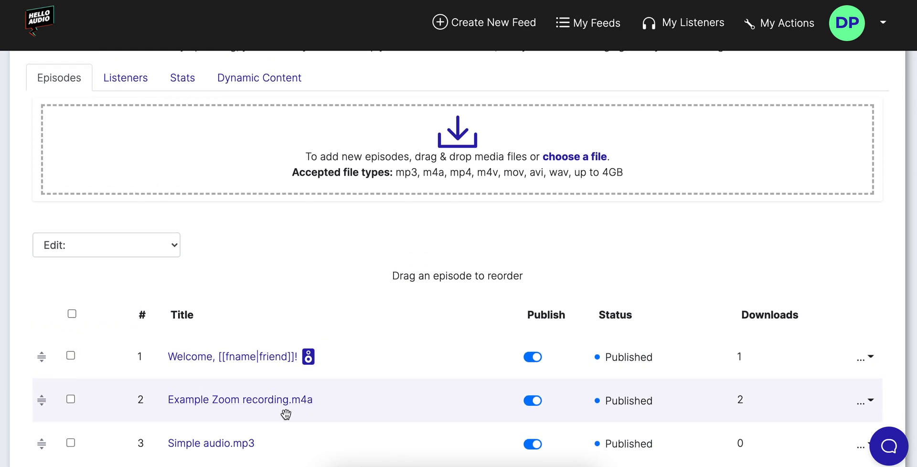
pyautogui.scroll(-1, 293, 400)
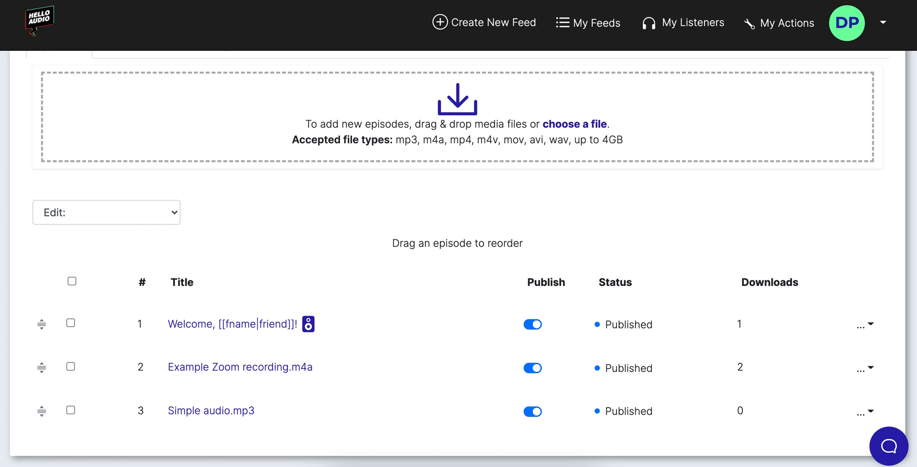
pyautogui.scroll(10, 664, 117)
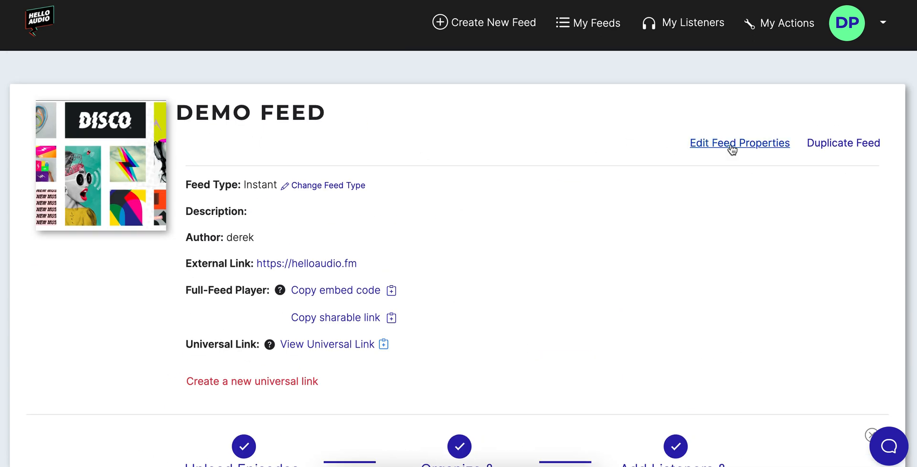
pyautogui.click(765, 141)
pyautogui.scroll(-5, 31, 279)
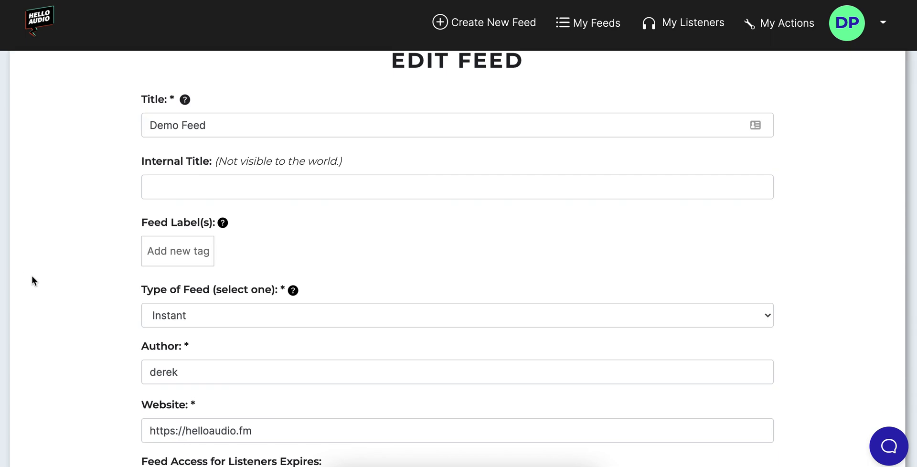
pyautogui.scroll(-5, 48, 287)
pyautogui.click(145, 150)
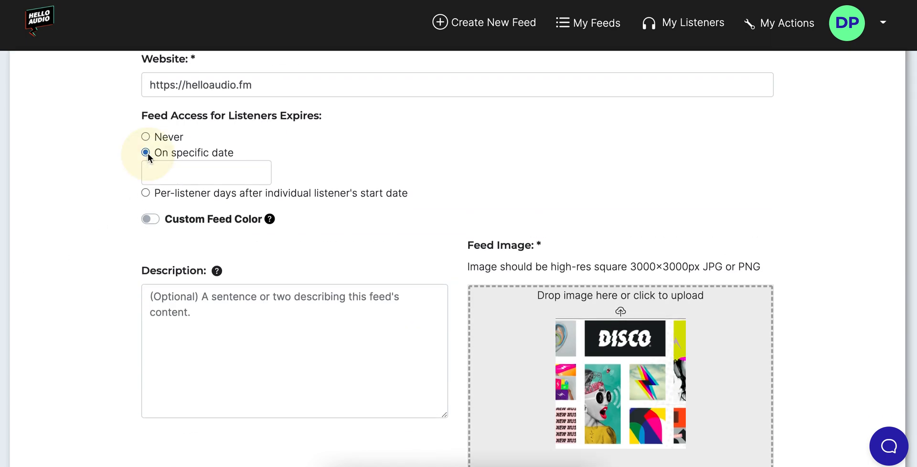
# Choose 'Per-listener days after individual listener's start date' with 90 days.
pyautogui.scroll(1, 93, 202)
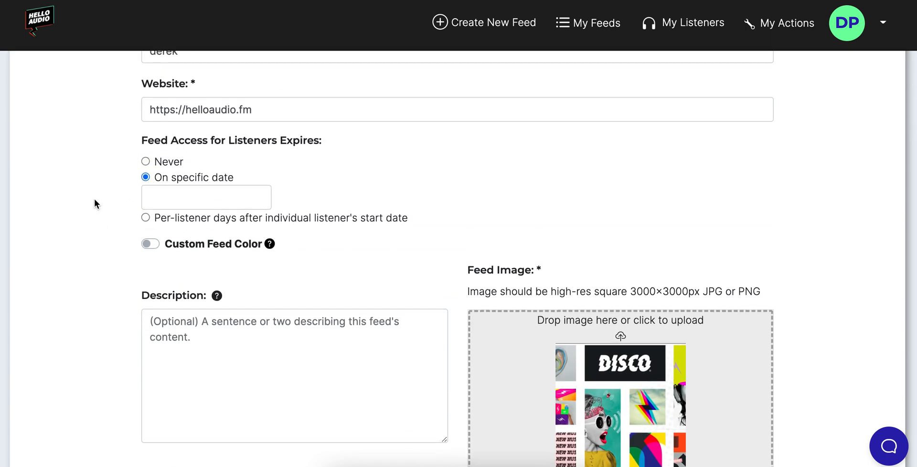
pyautogui.click(145, 222)
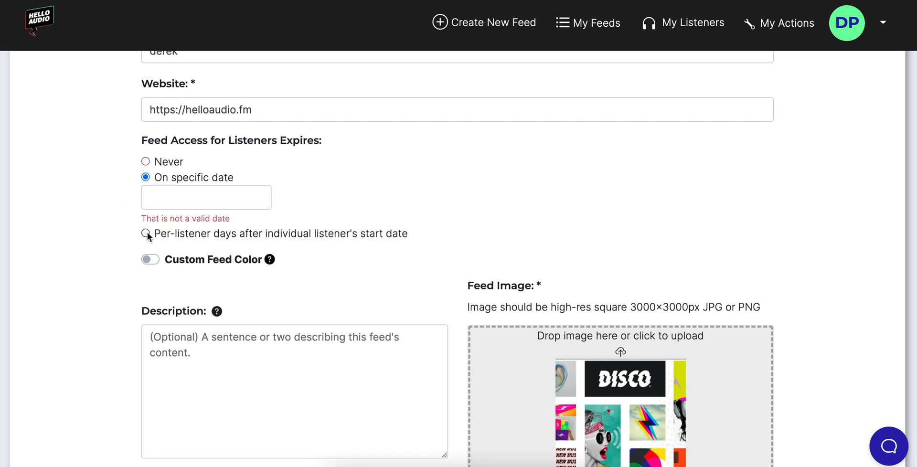
pyautogui.click(146, 231)
pyautogui.click(176, 211)
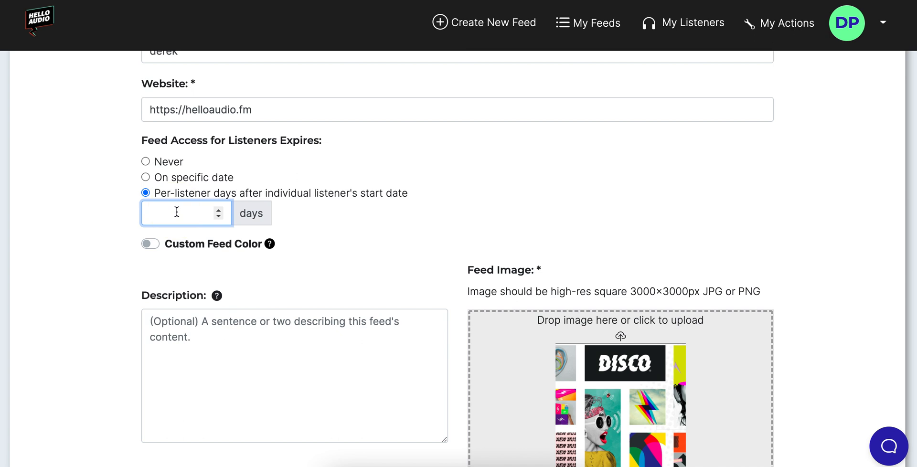
pyautogui.write('90')
pyautogui.click(24, 219)
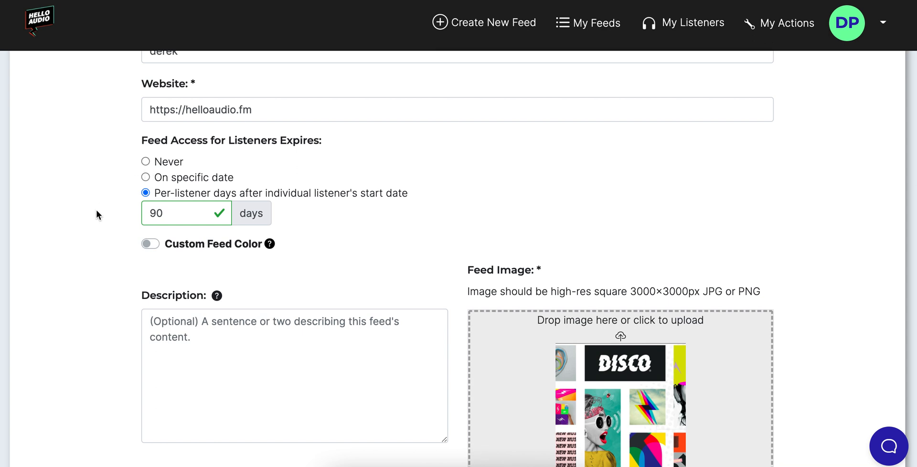
pyautogui.press('super+t')
# Load helloaudio.fm from 'hell' in the new tab's address bar and open its support chat.
pyautogui.write('hell')
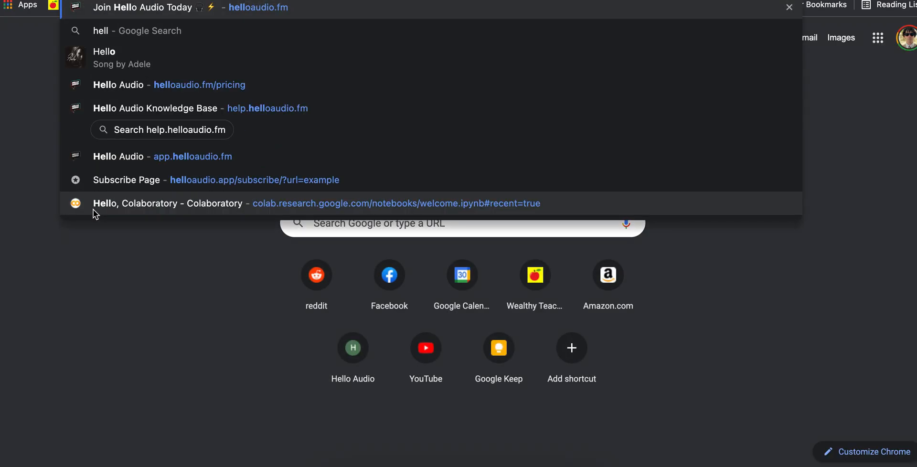
pyautogui.press('Return')
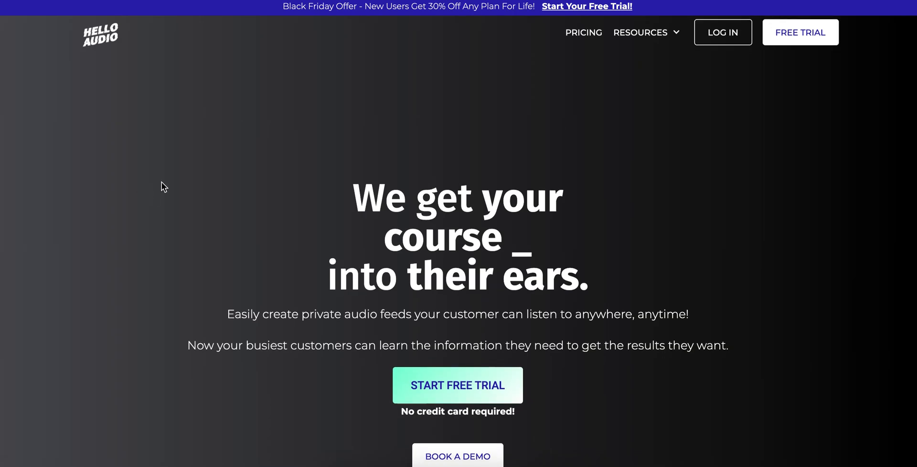
pyautogui.scroll(-7, 286, 186)
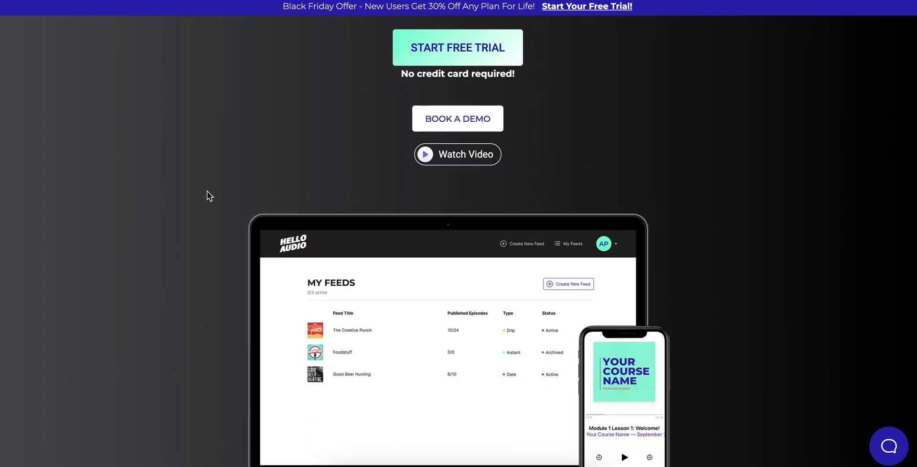
pyautogui.scroll(5, 430, 220)
pyautogui.scroll(2, 466, 291)
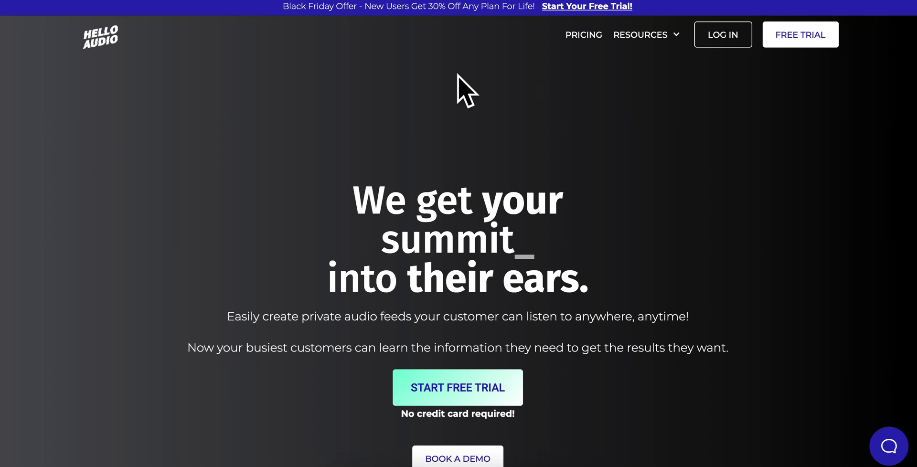
pyautogui.scroll(-1, 343, 248)
pyautogui.scroll(-2, 341, 248)
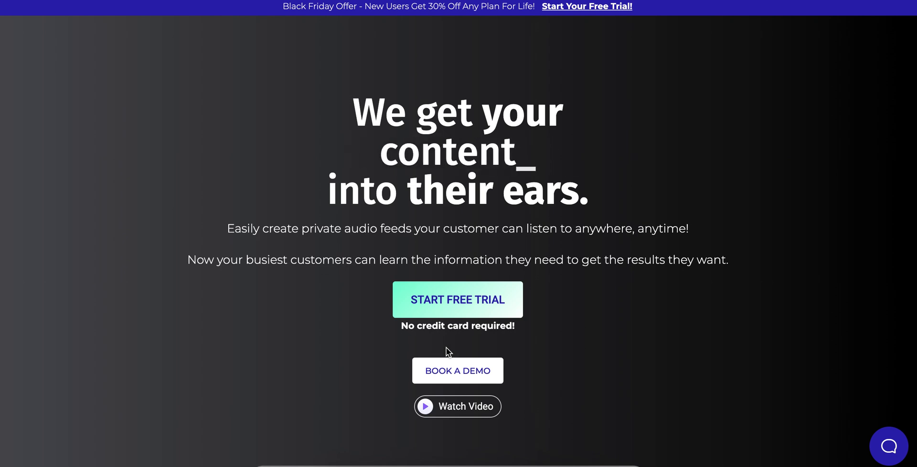
pyautogui.click(890, 453)
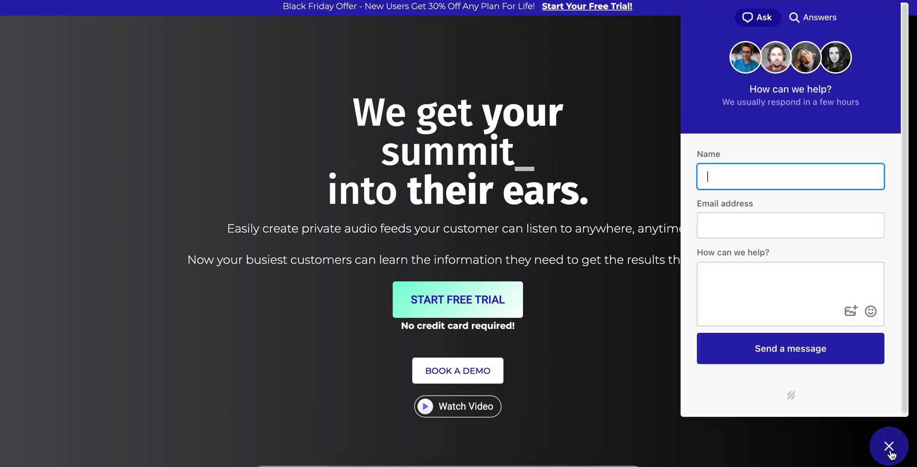